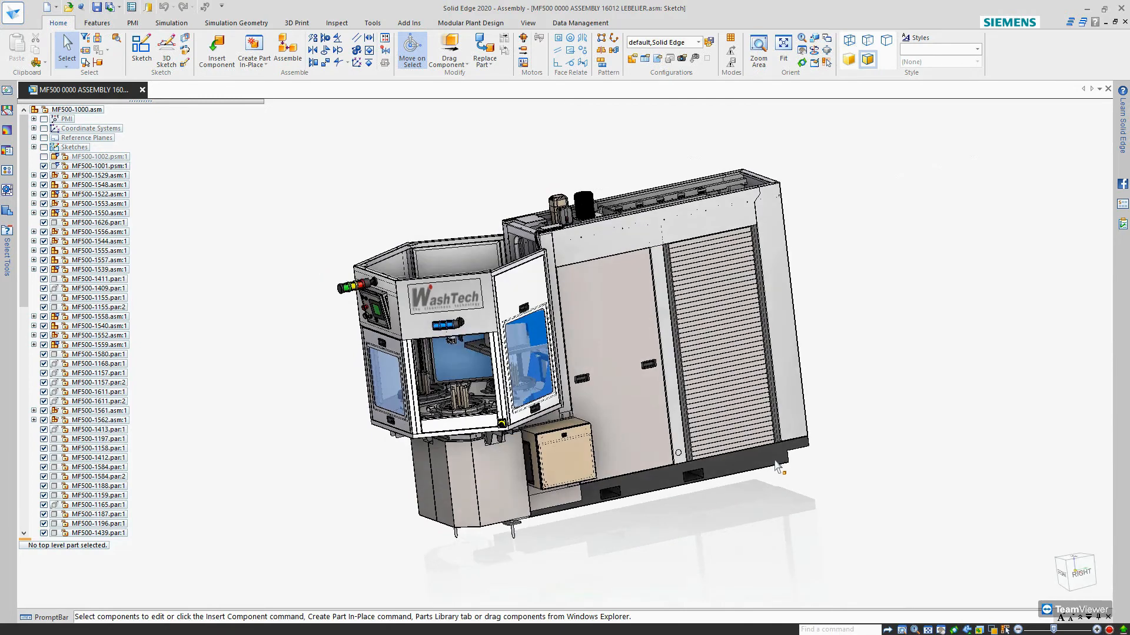
# Apply the 7-304 Stainless 14 Gage configuration to the machine assembly.
pyautogui.moveTo(653, 425); pyautogui.dragTo(678, 355, button='middle')
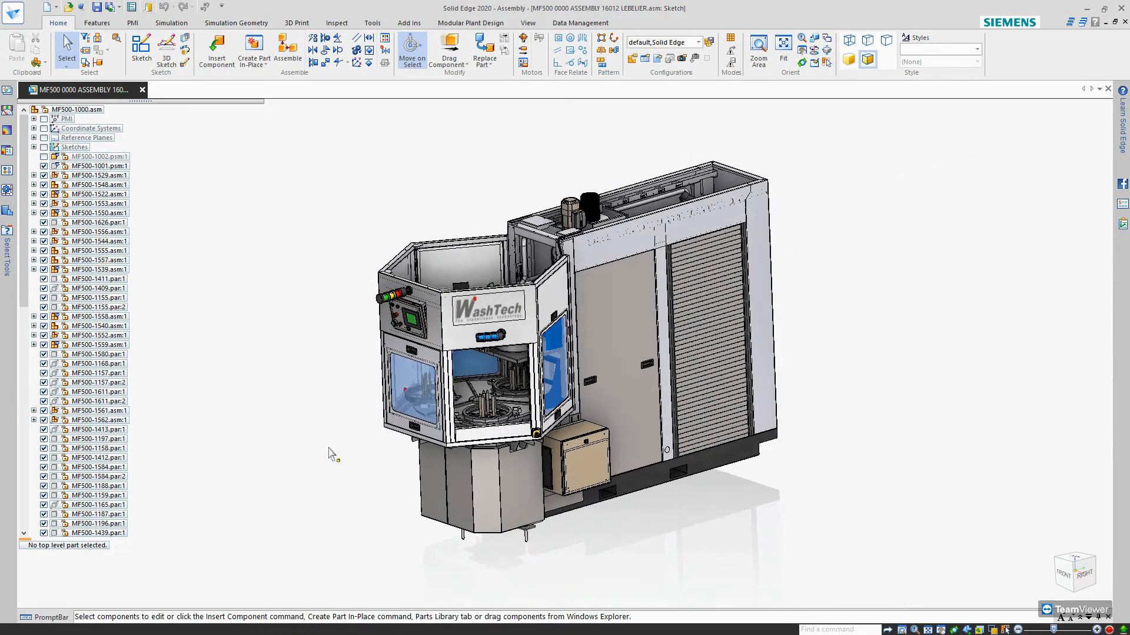
pyautogui.moveTo(464, 320); pyautogui.dragTo(537, 363, button='middle')
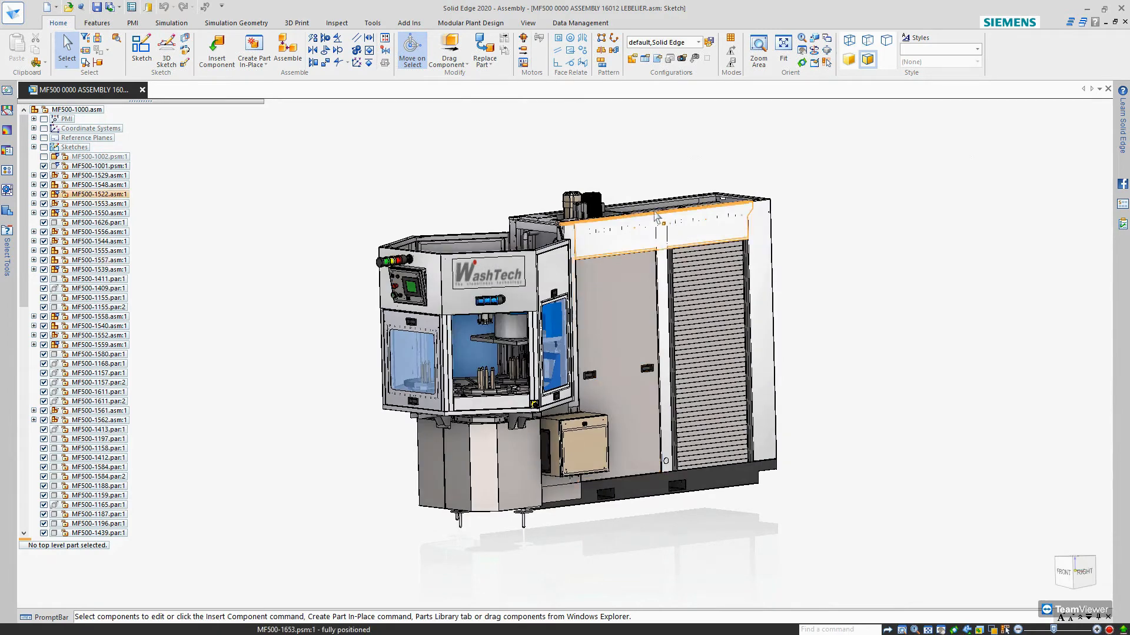
pyautogui.click(691, 43)
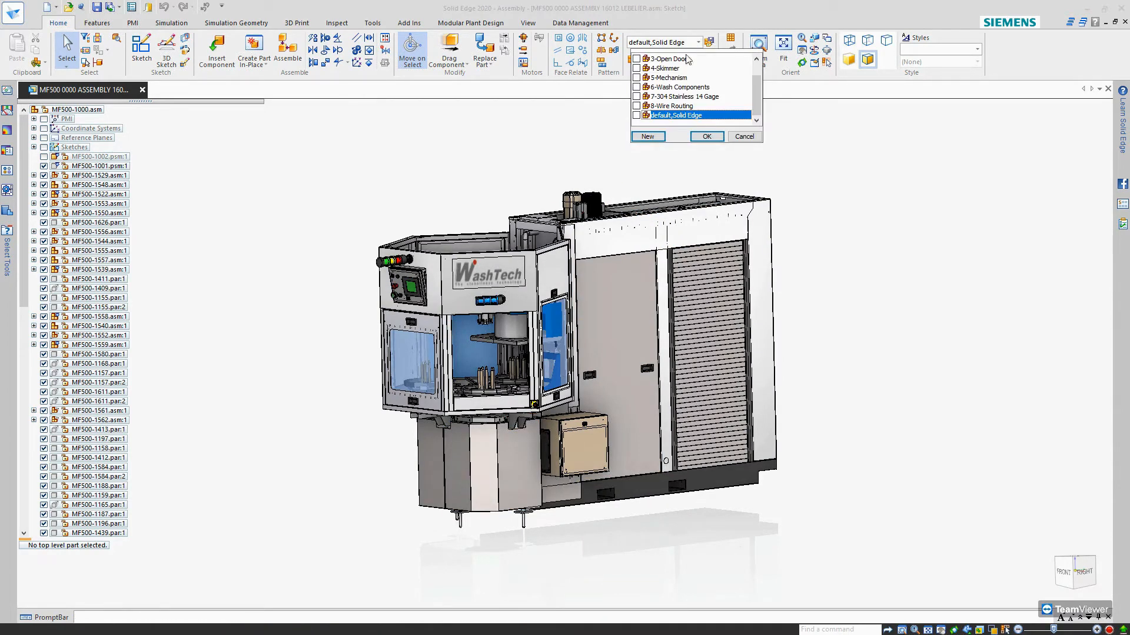
pyautogui.click(681, 97)
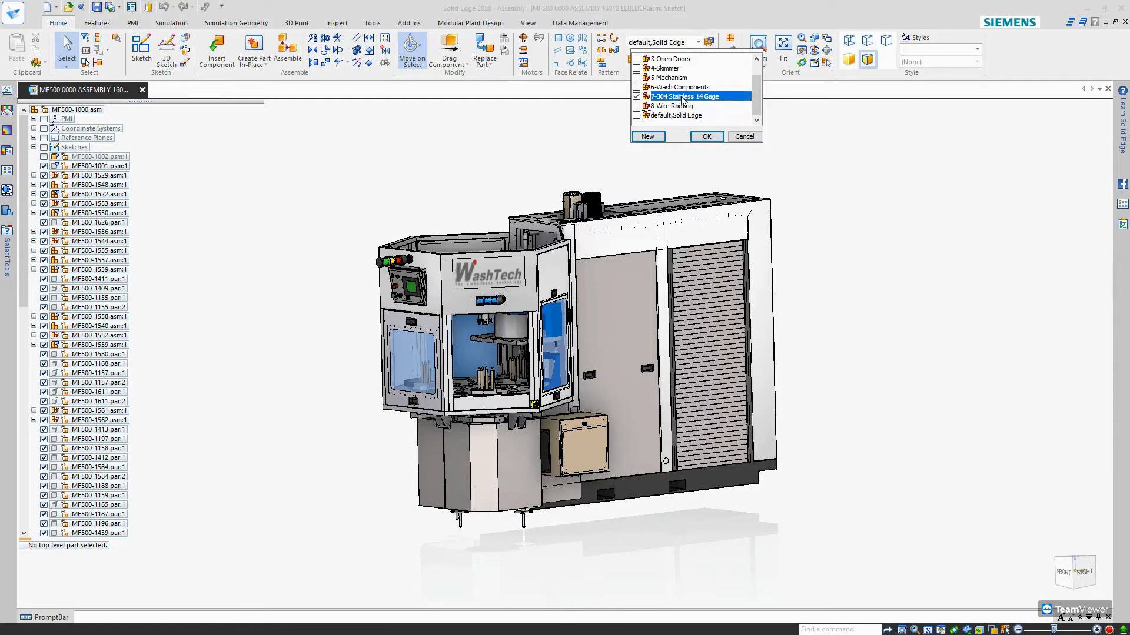
pyautogui.click(705, 136)
pyautogui.moveTo(678, 369); pyautogui.dragTo(550, 371, button='middle')
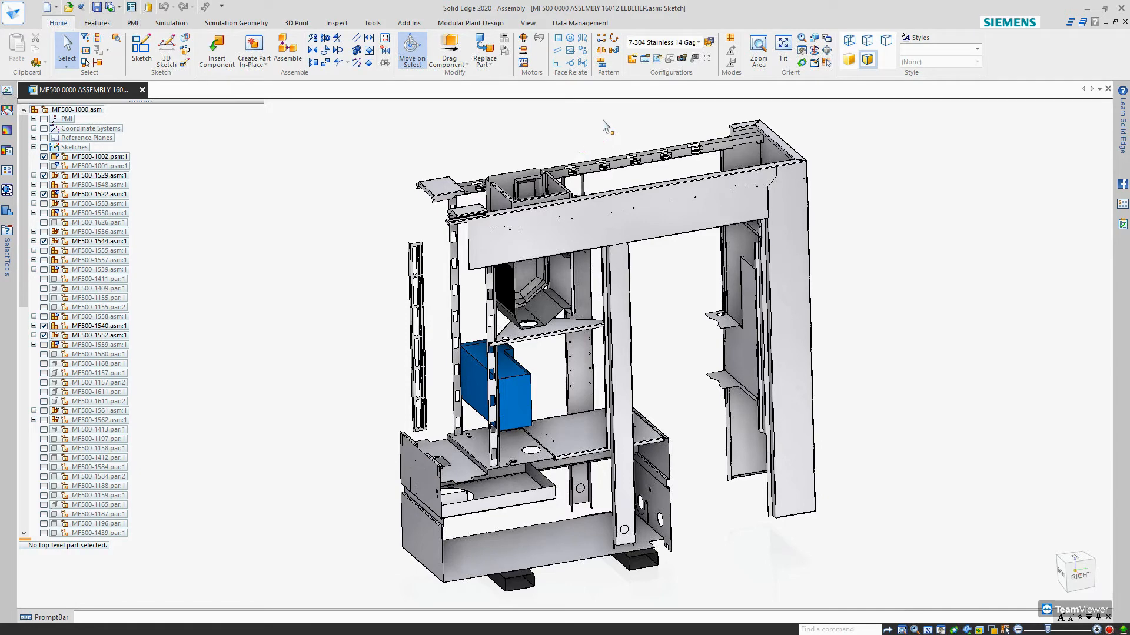
# Open Solid Edge 2D Nesting from the assembly and start a new nesting project.
pyautogui.click(373, 23)
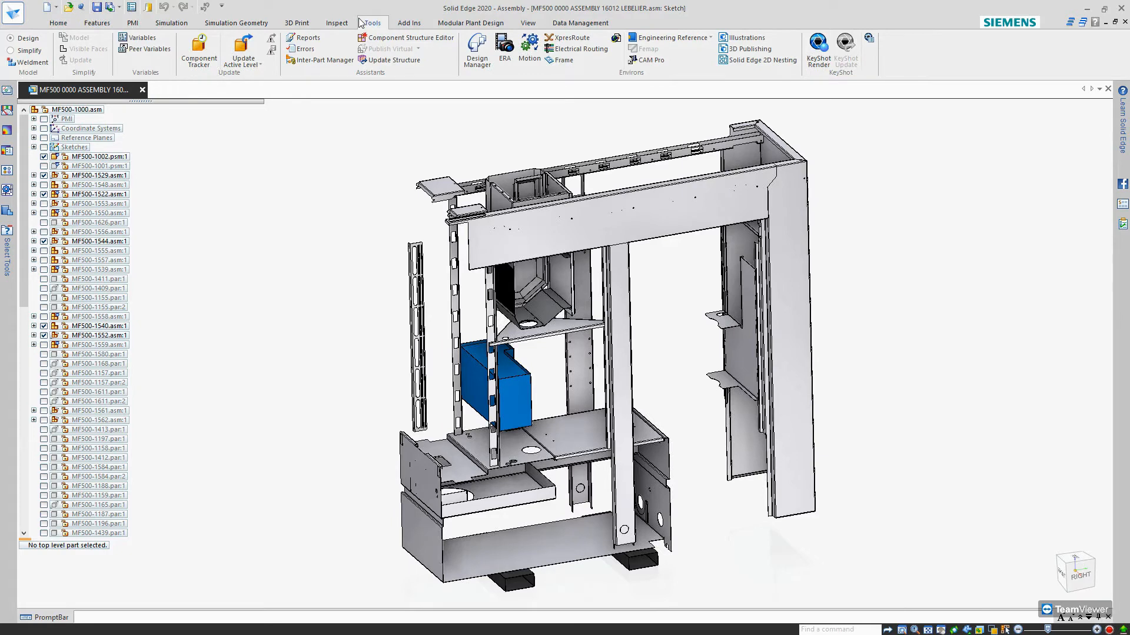
pyautogui.click(732, 62)
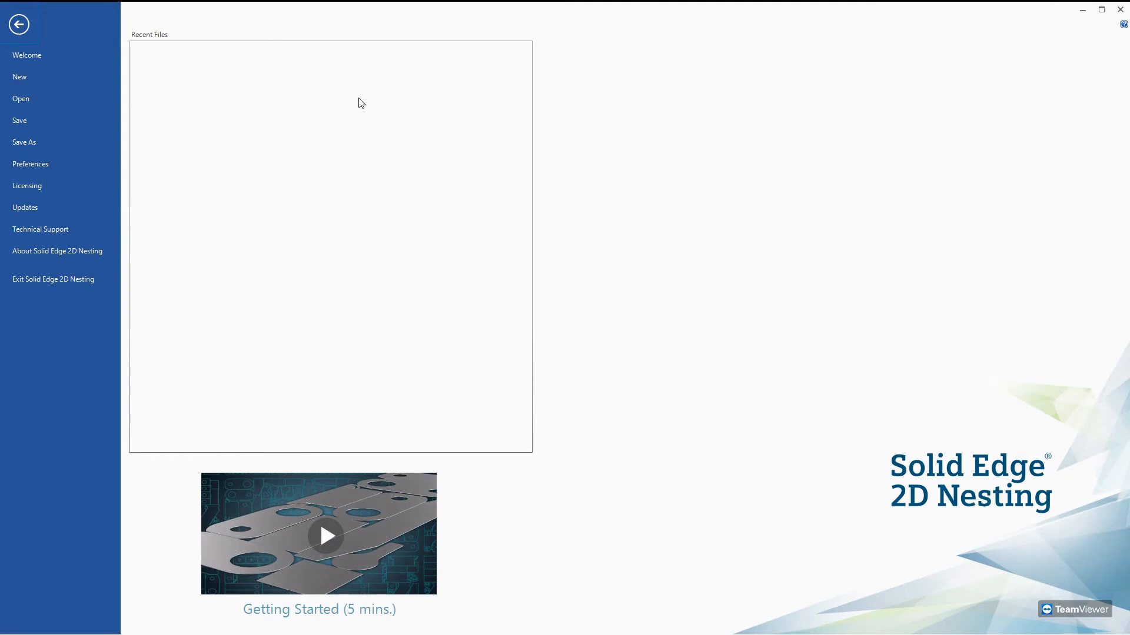
pyautogui.click(23, 80)
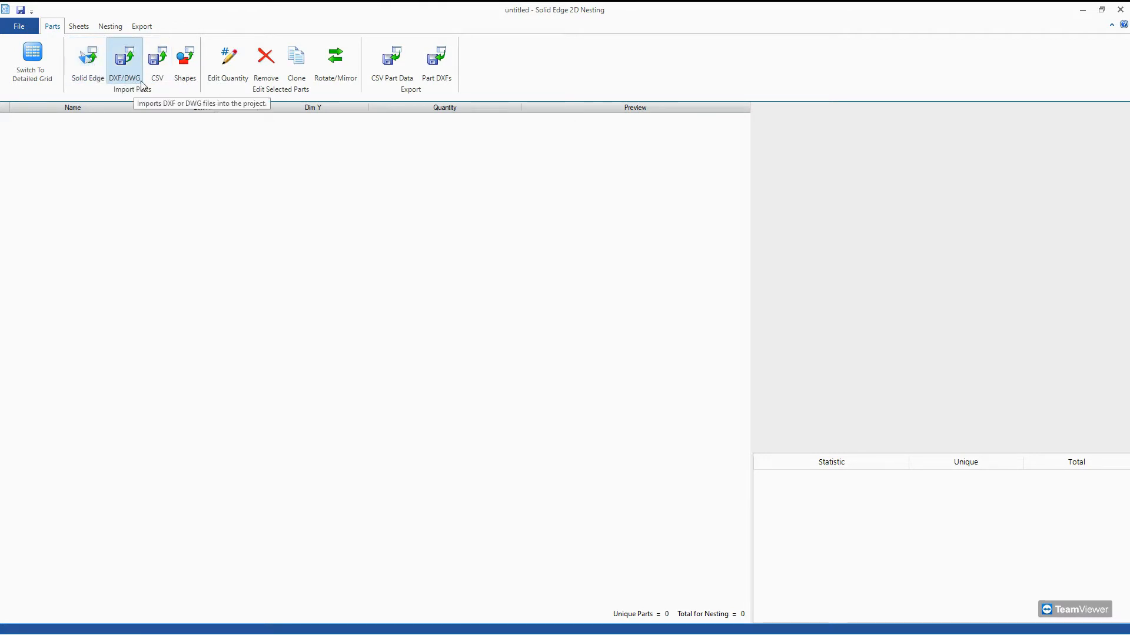
# Load the Solid Edge files MF500-1002.psm through MF500-1710.psm from the Nesting folder into the CAD importer and dismiss the import error.
pyautogui.click(96, 60)
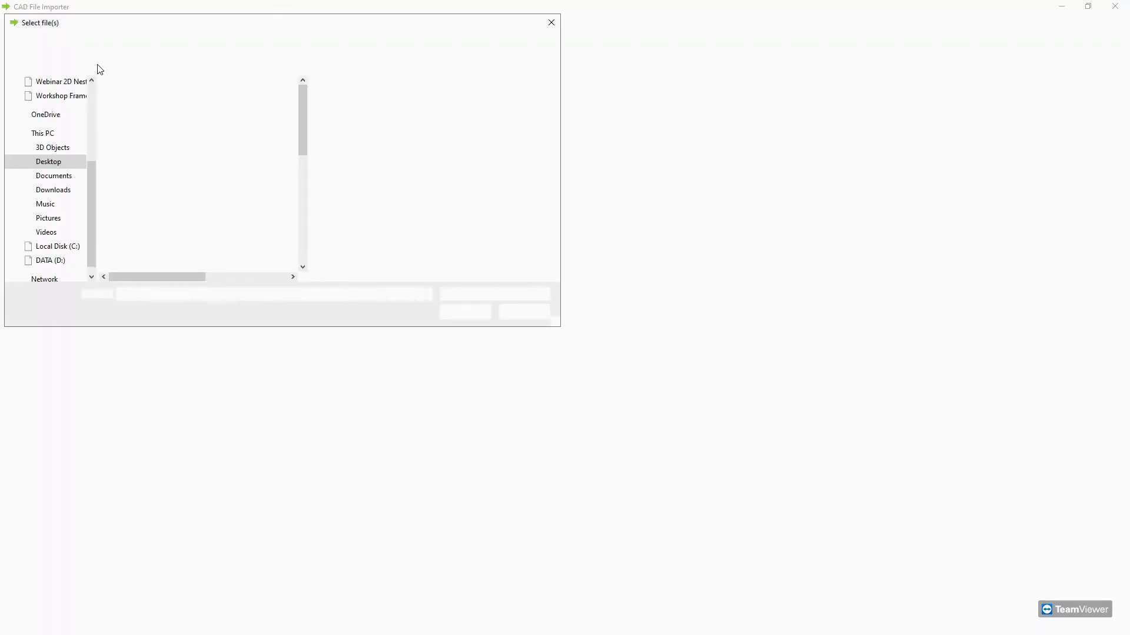
pyautogui.click(139, 115)
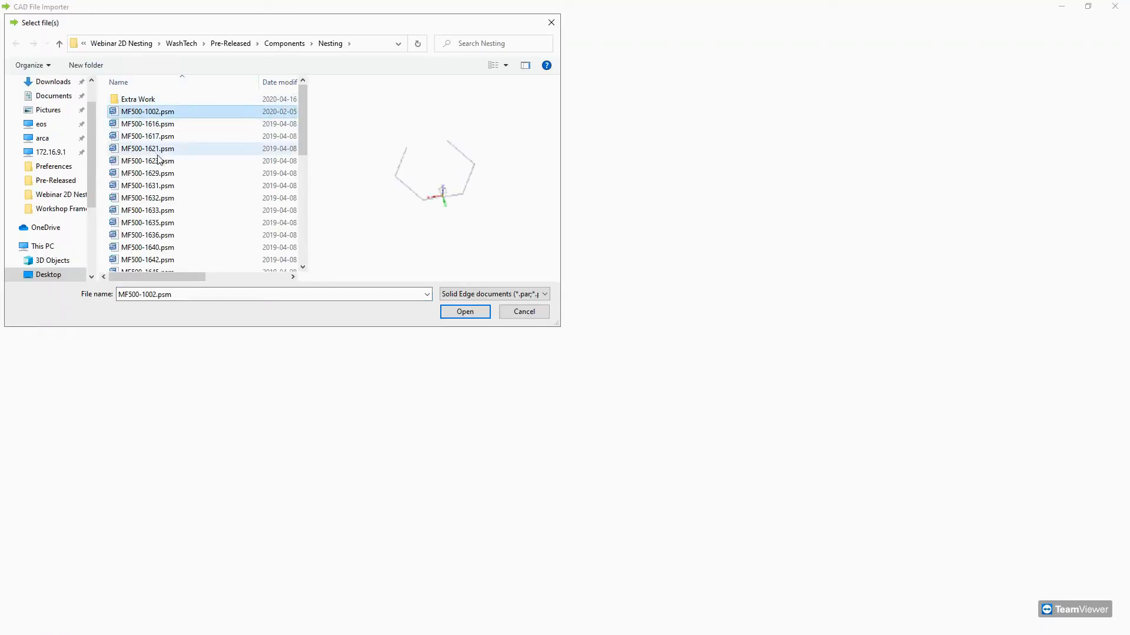
pyautogui.scroll(-7, 150, 165)
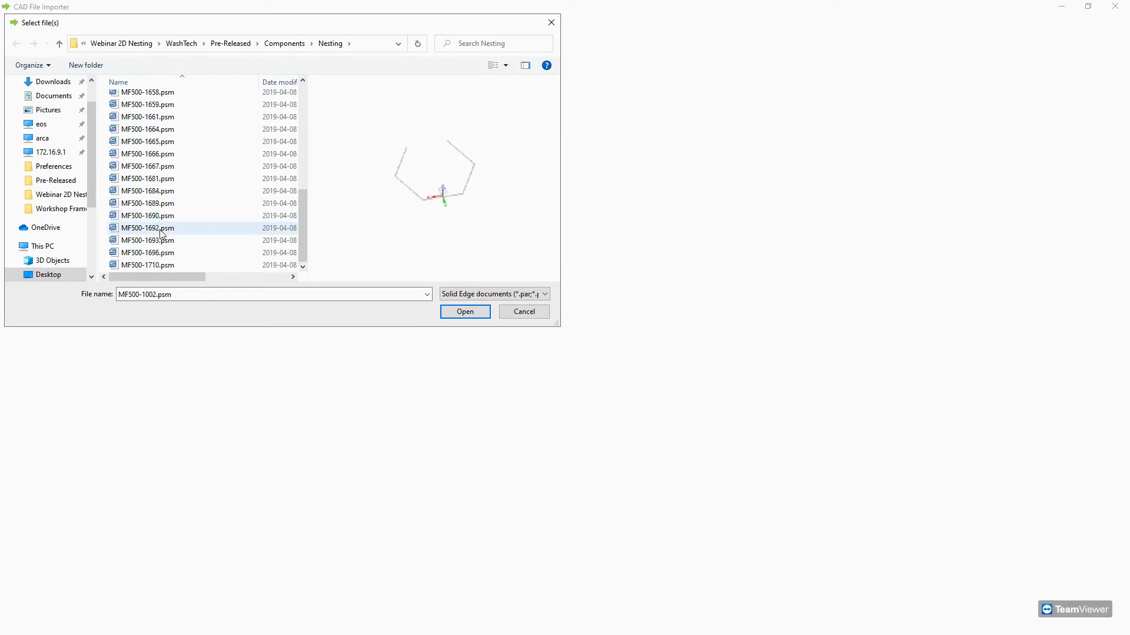
pyautogui.keyDown('shift'); pyautogui.click(156, 265); pyautogui.keyUp('shift')
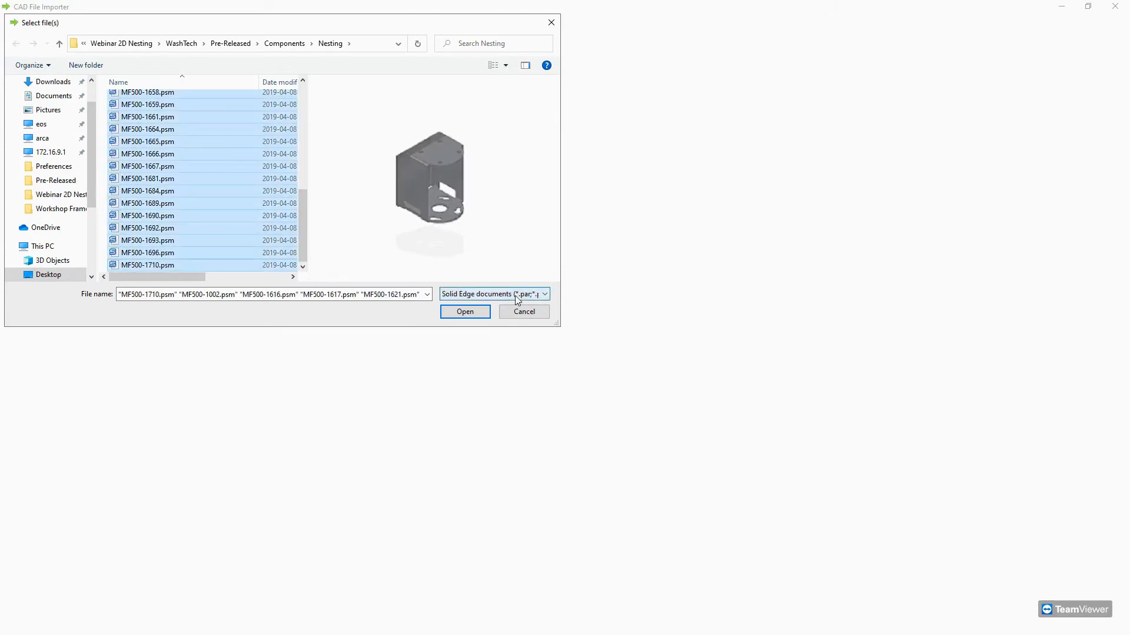
pyautogui.click(448, 316)
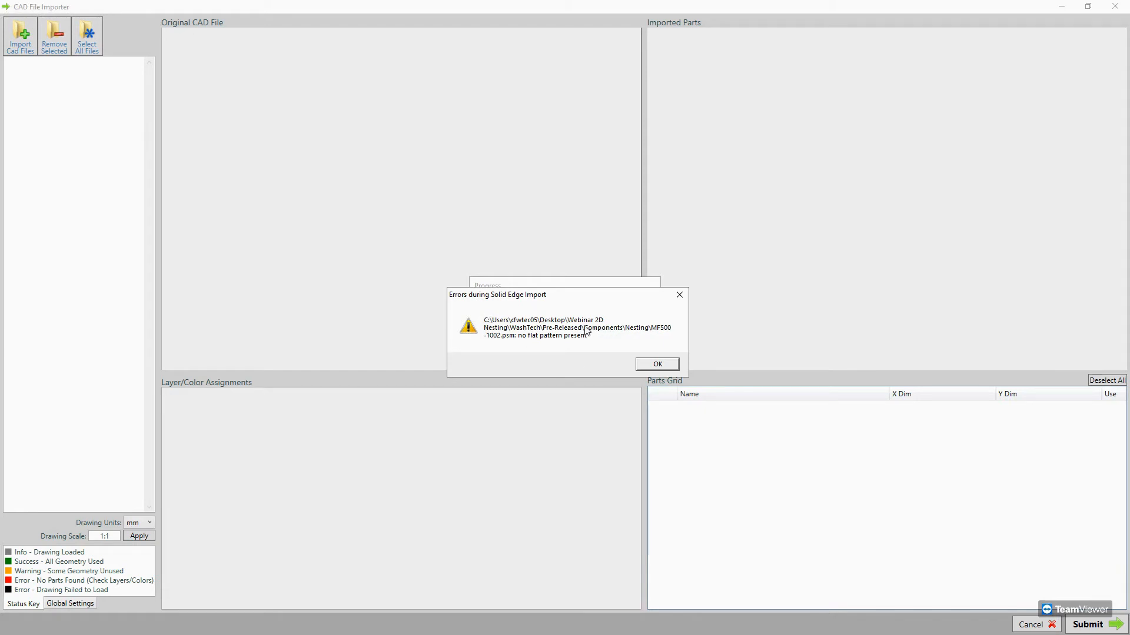
pyautogui.click(650, 364)
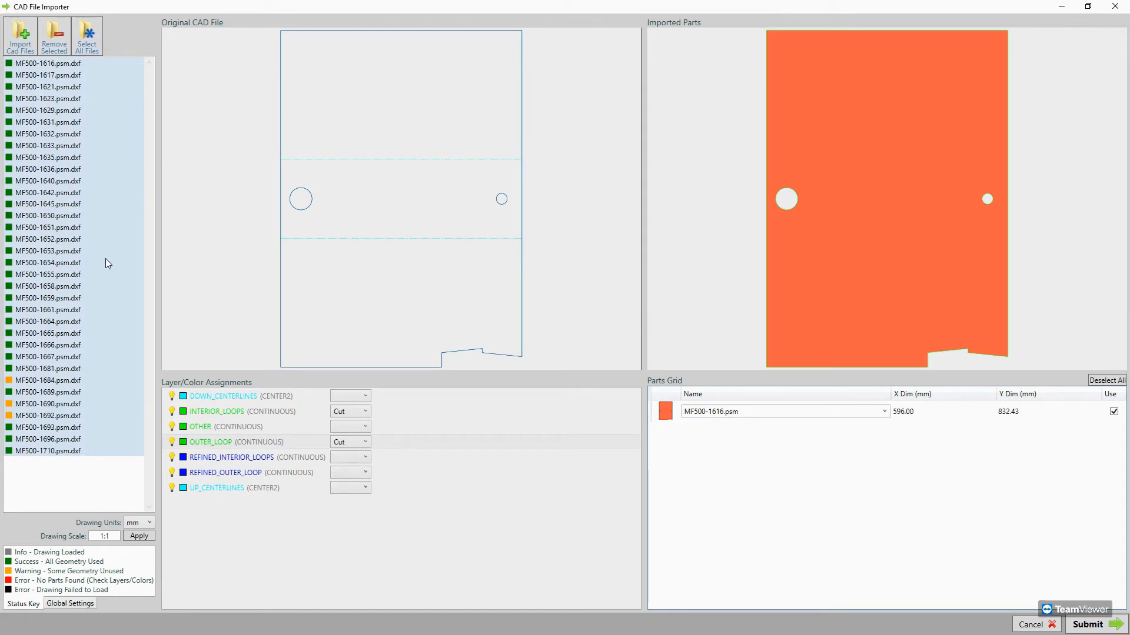
pyautogui.click(345, 413)
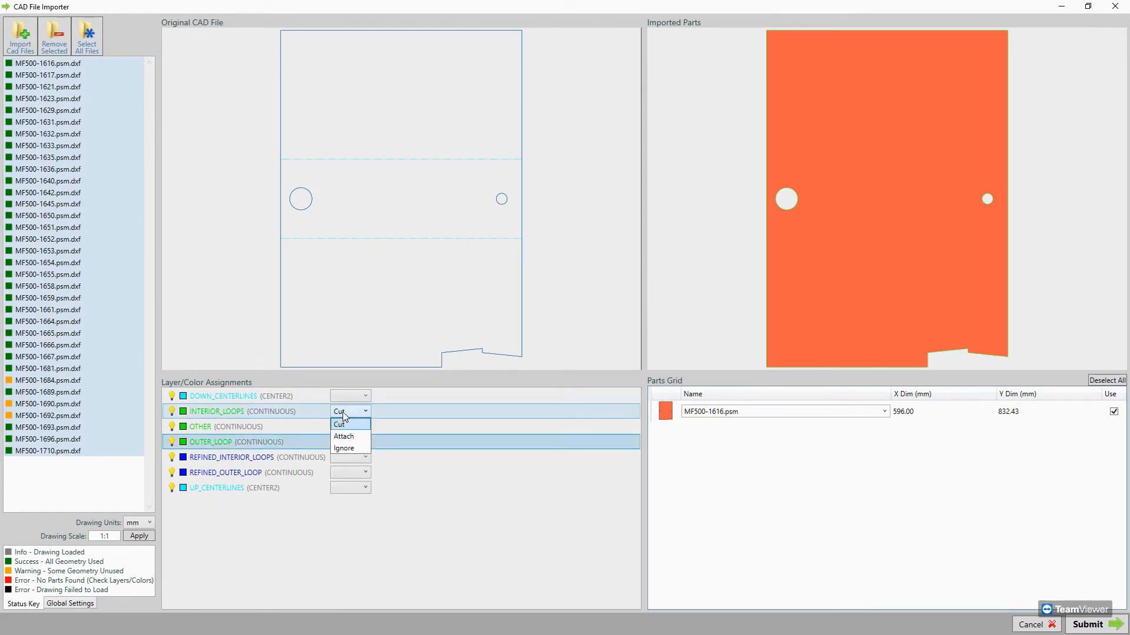
pyautogui.click(344, 412)
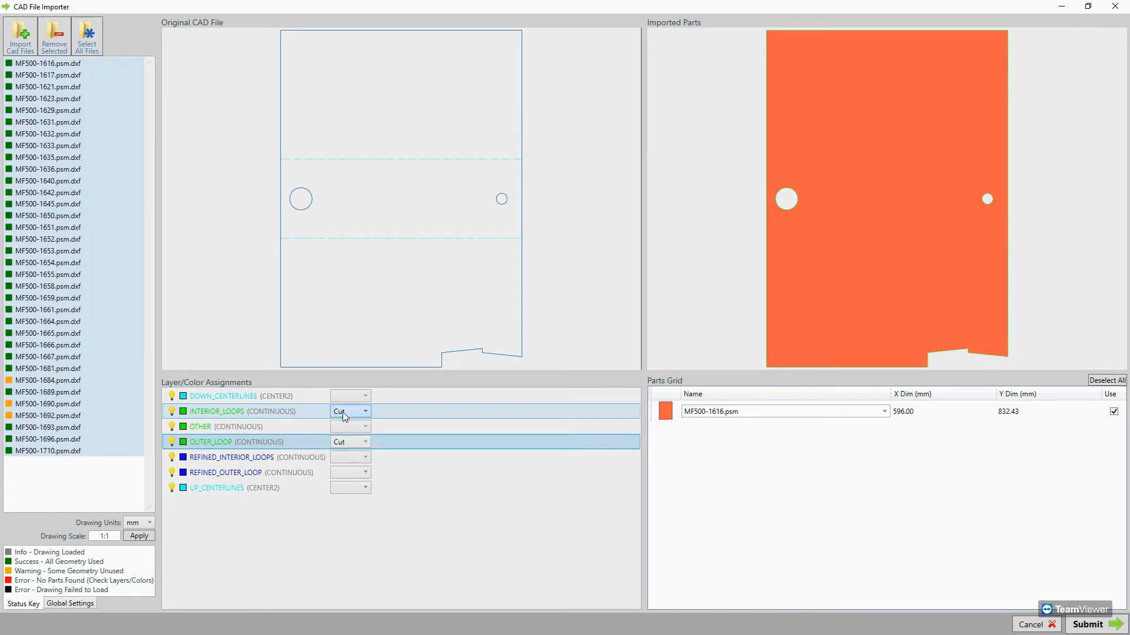
pyautogui.click(340, 404)
pyautogui.click(340, 404)
pyautogui.click(339, 401)
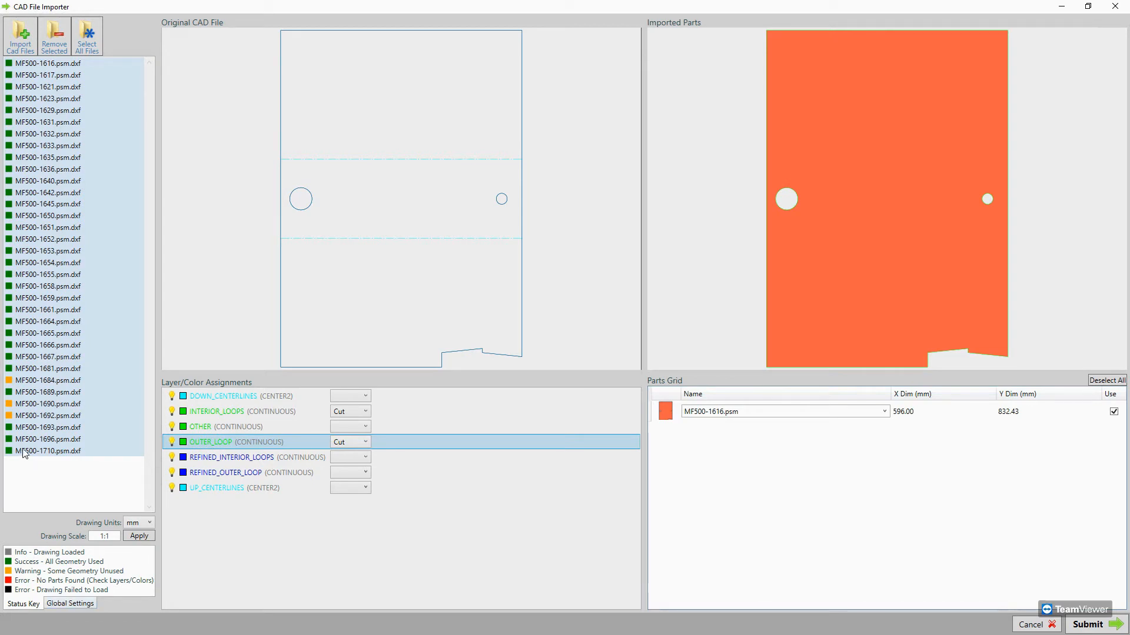
# Examine the outline of MF500-1684.psm.dxf where the large arc meets the straight edge of the lower tab.
pyautogui.click(12, 382)
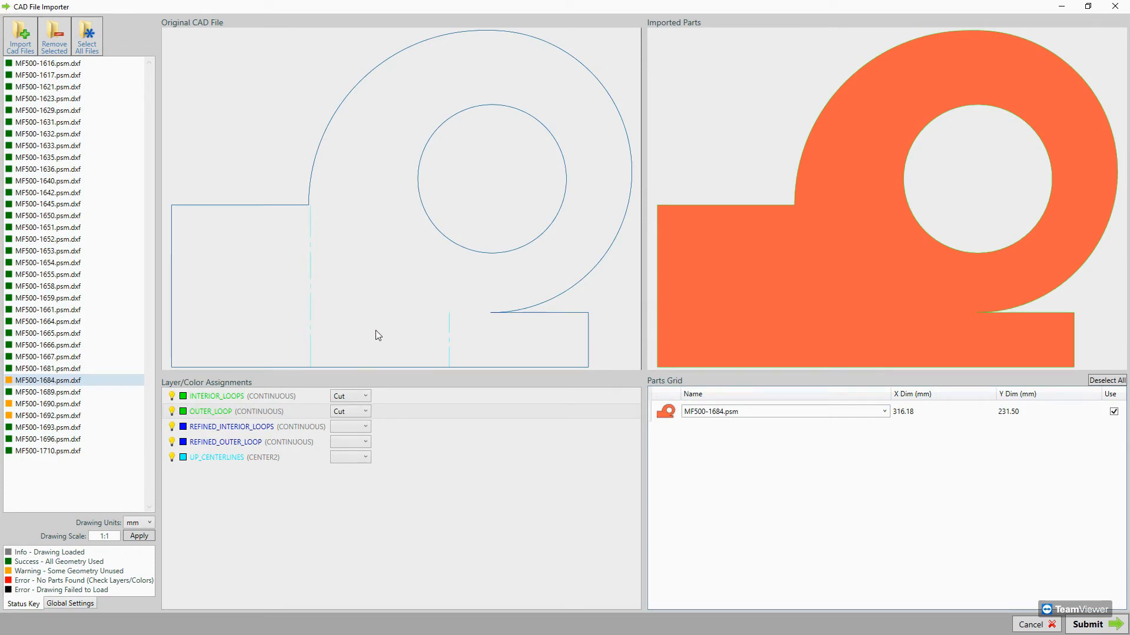
pyautogui.scroll(6, 494, 317)
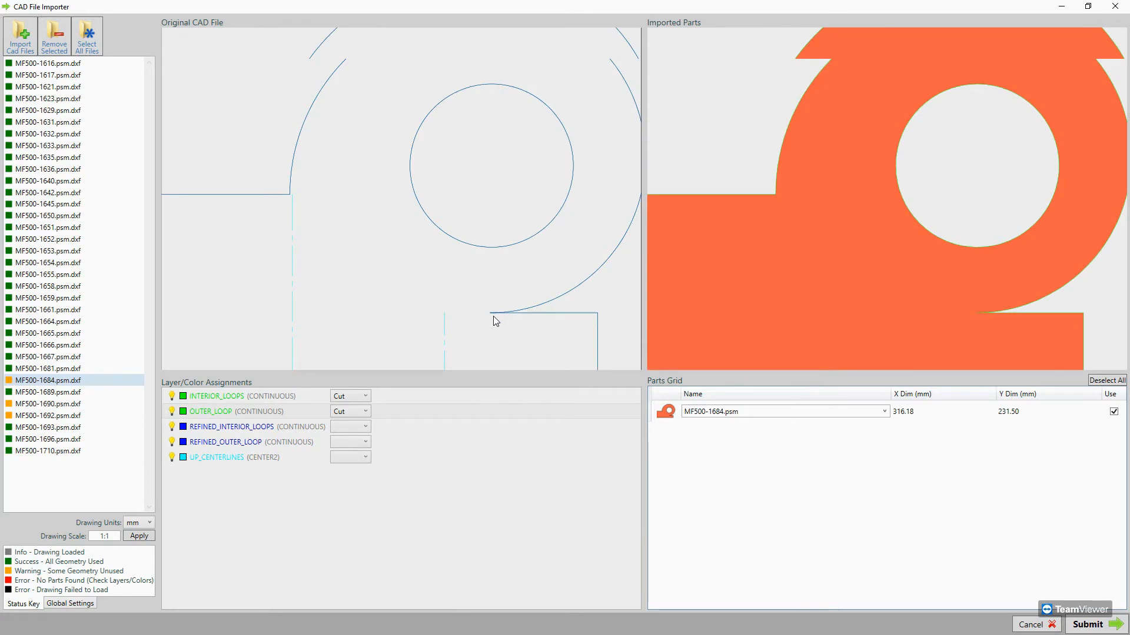
pyautogui.scroll(1, 493, 316)
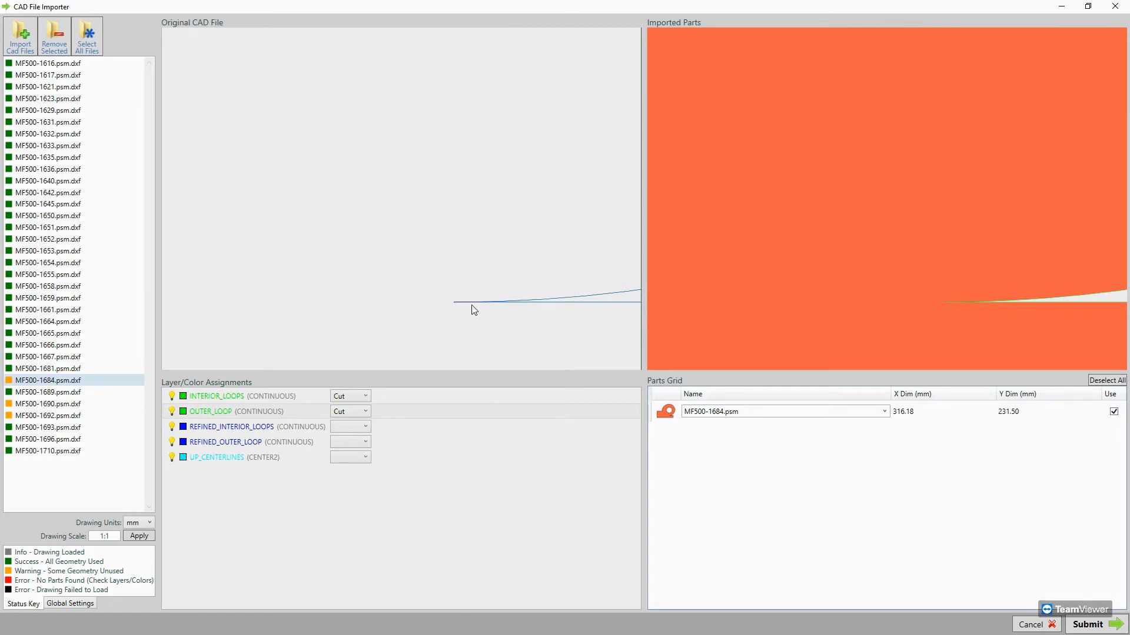
pyautogui.scroll(-5, 459, 311)
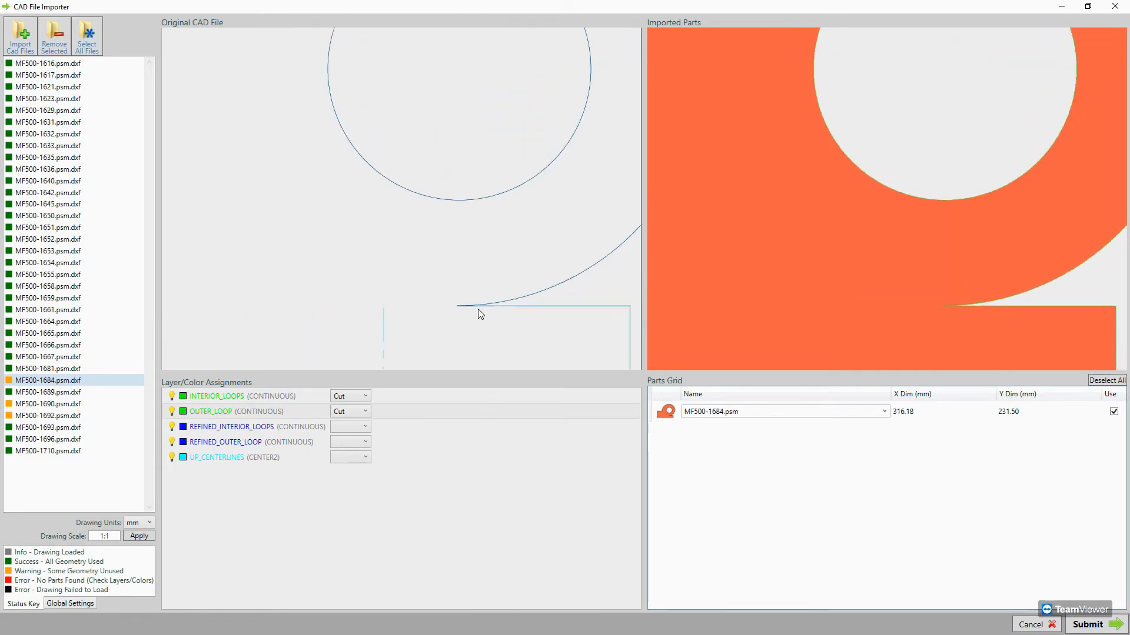
pyautogui.scroll(-1, 473, 312)
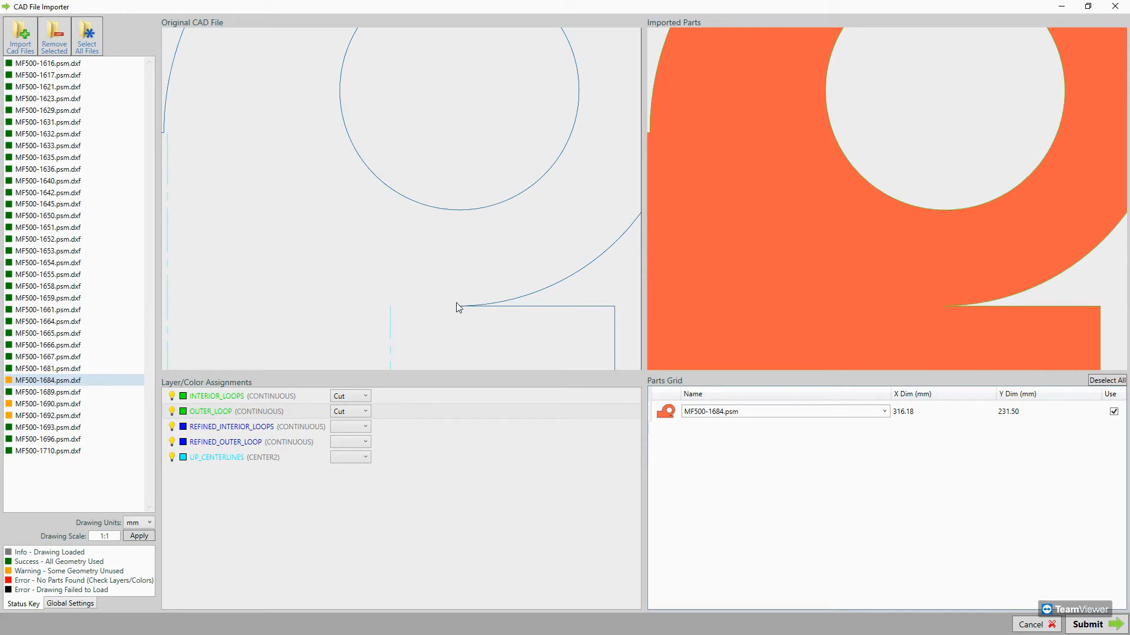
pyautogui.scroll(-2, 466, 310)
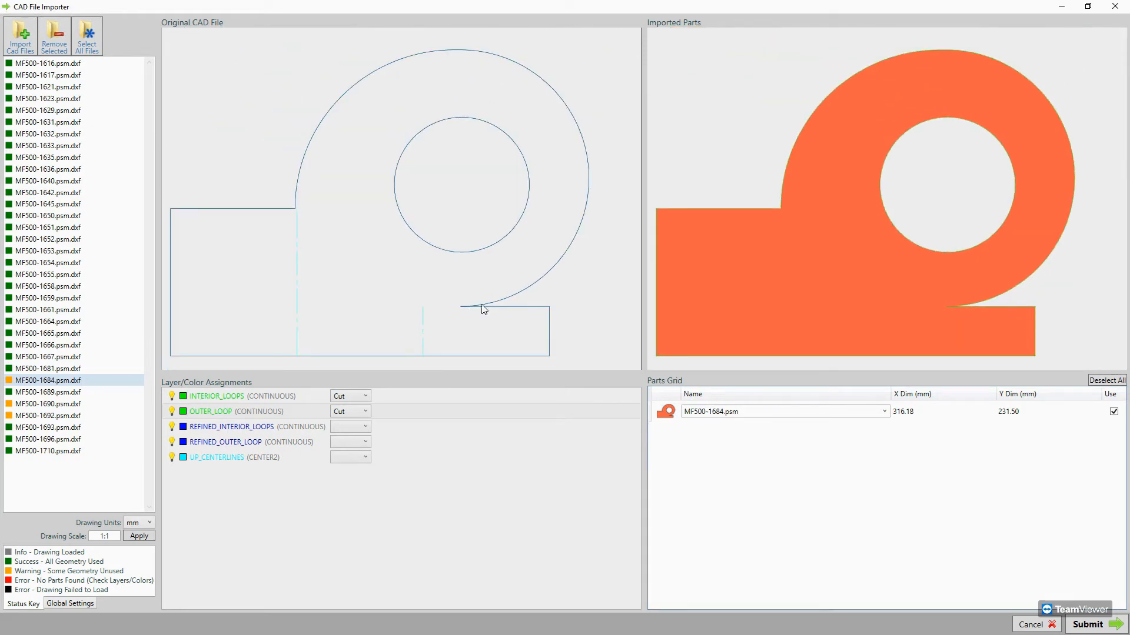
# Inspect the outer contour of MF500-1690.psm.dxf around its bend flanges and remove this file from the import list.
pyautogui.click(44, 404)
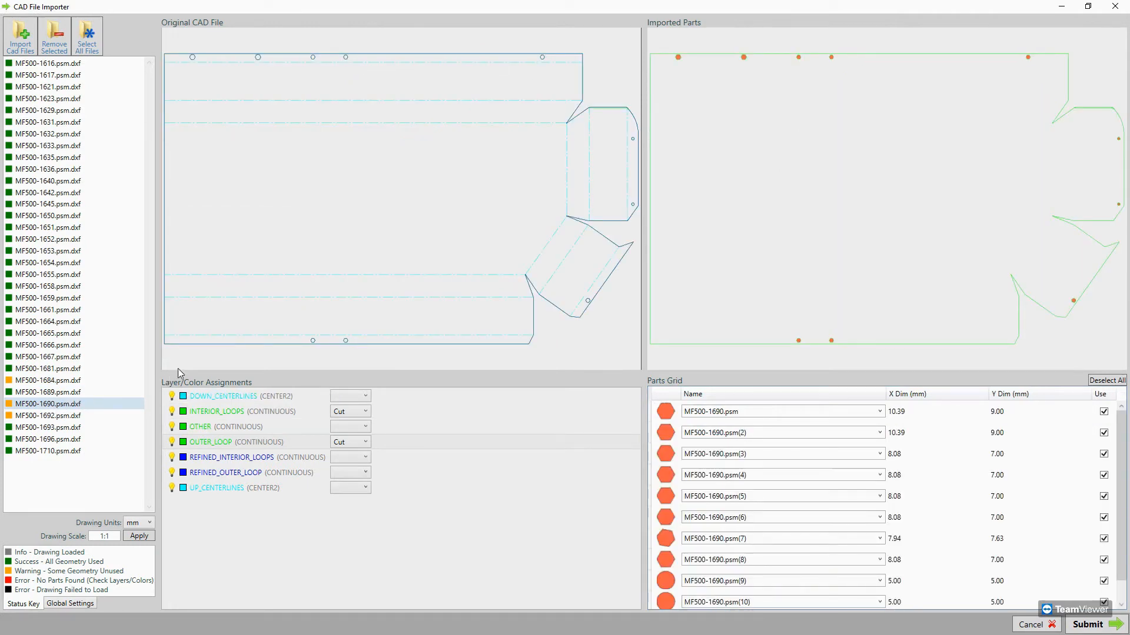
pyautogui.scroll(-2, 623, 94)
pyautogui.scroll(3, 618, 122)
pyautogui.scroll(3, 619, 121)
pyautogui.scroll(2, 507, 148)
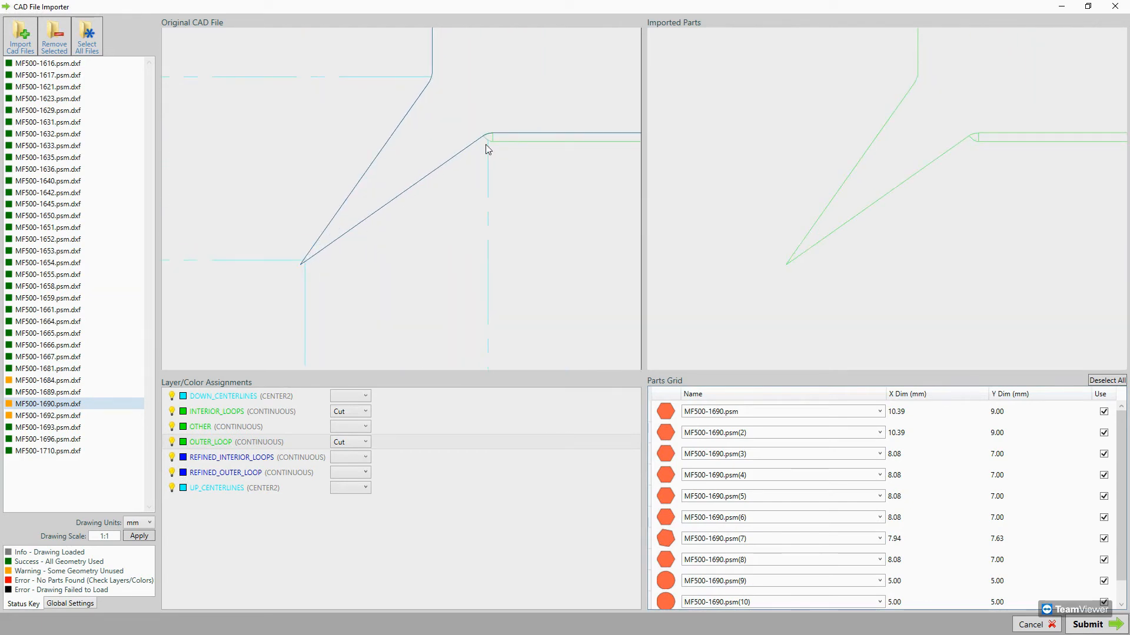
pyautogui.scroll(-3, 453, 165)
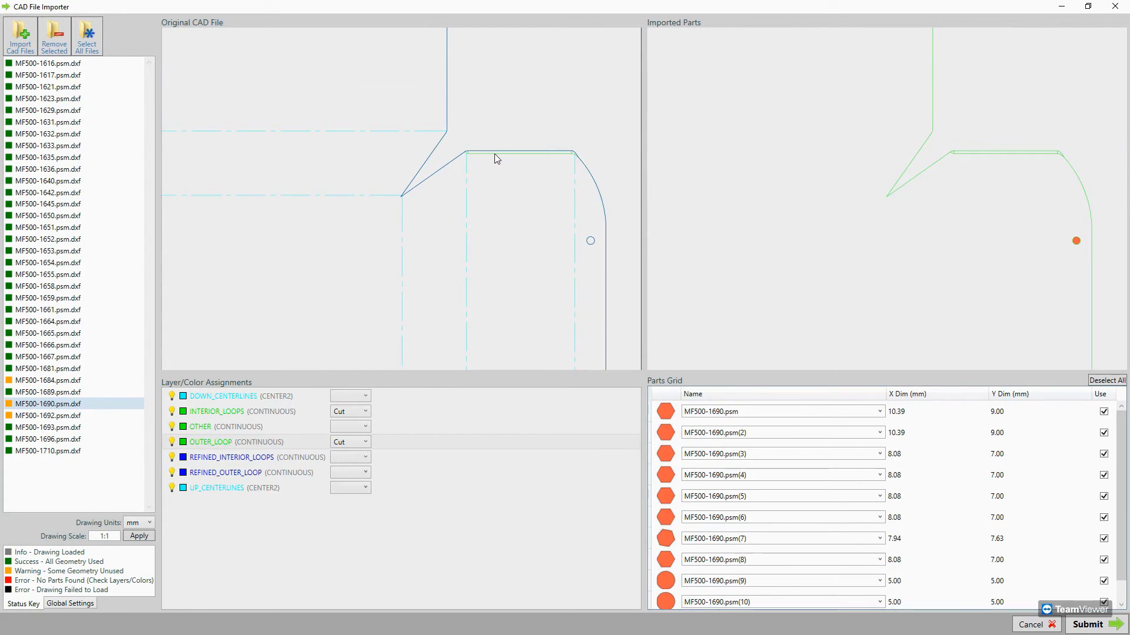
pyautogui.scroll(2, 497, 159)
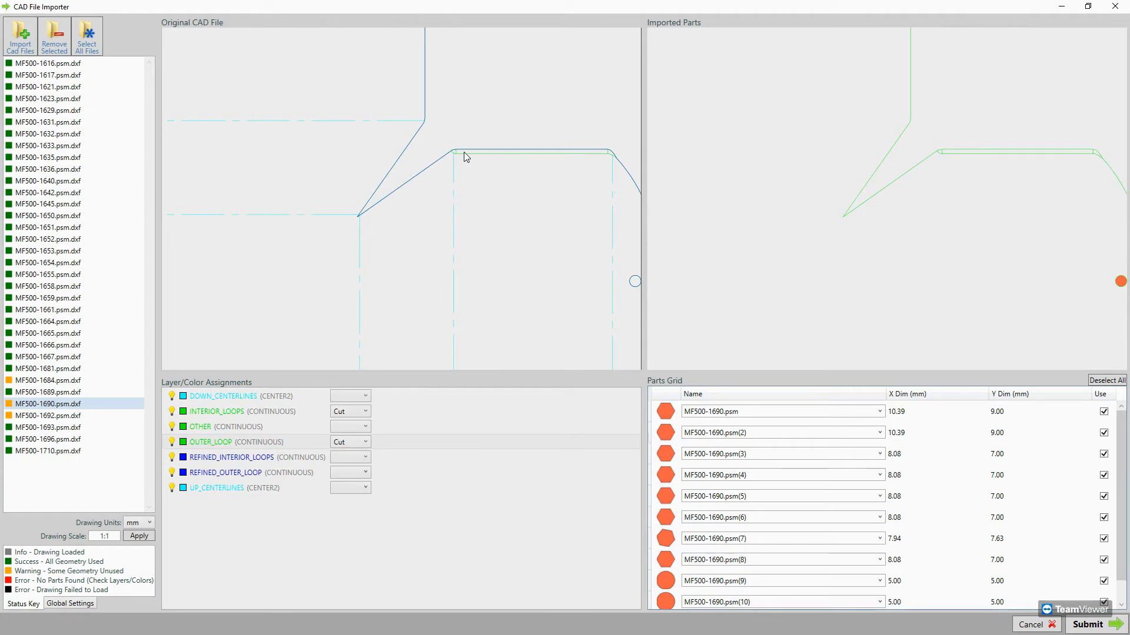
pyautogui.scroll(-5, 466, 156)
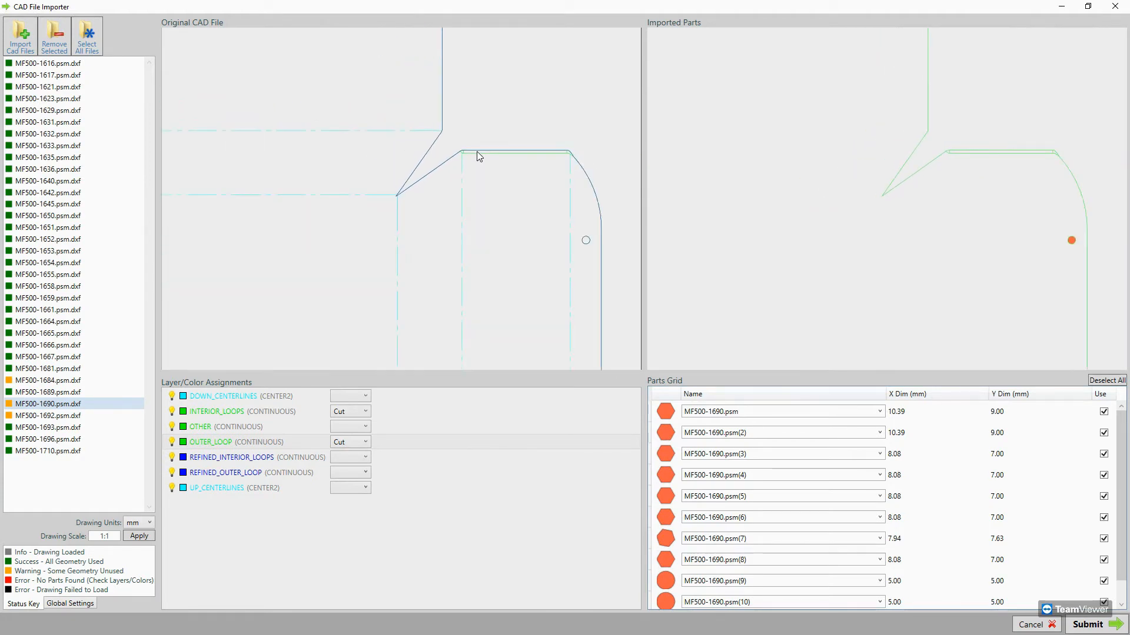
pyautogui.scroll(-3, 478, 154)
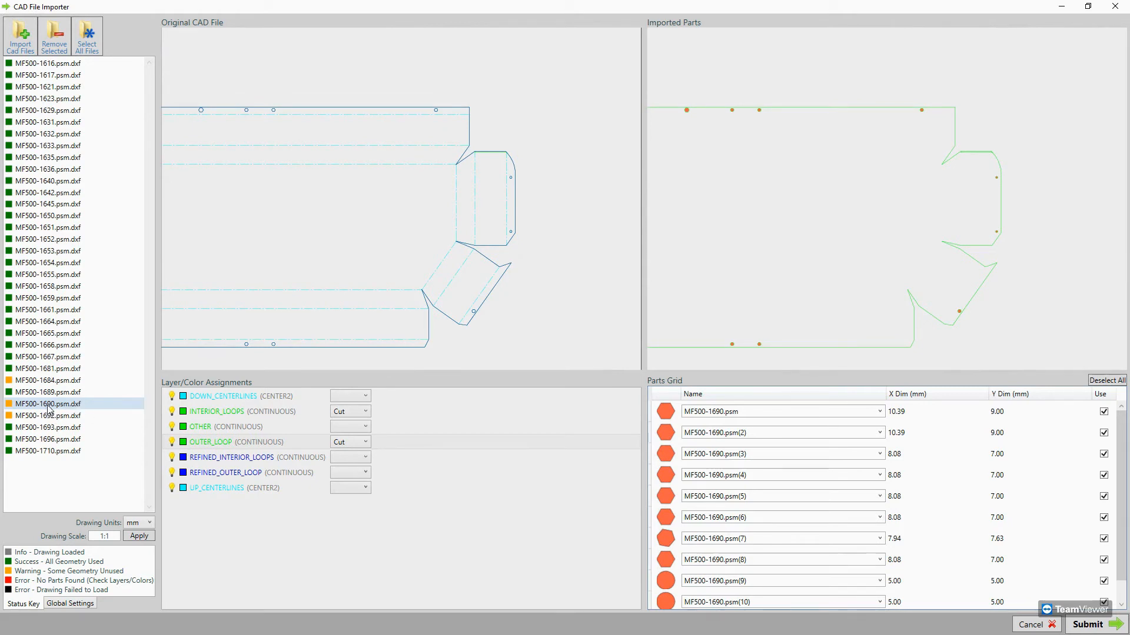
pyautogui.click(54, 41)
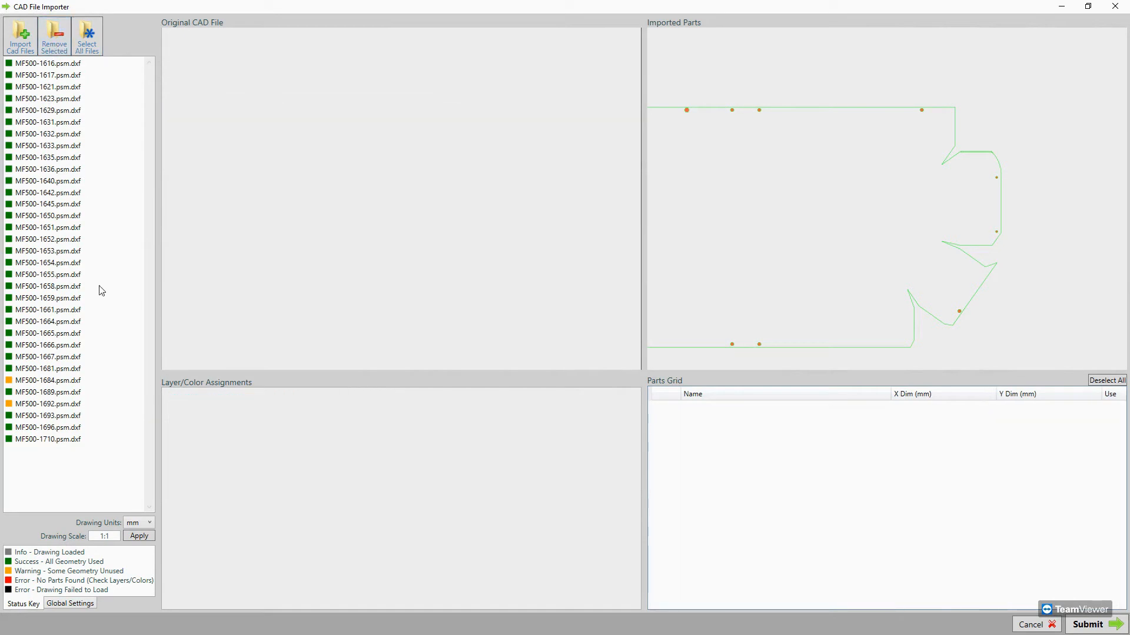
# Examine the outline of MF500-1692.psm.dxf around the relief notch beside the lower corner hole.
pyautogui.click(50, 405)
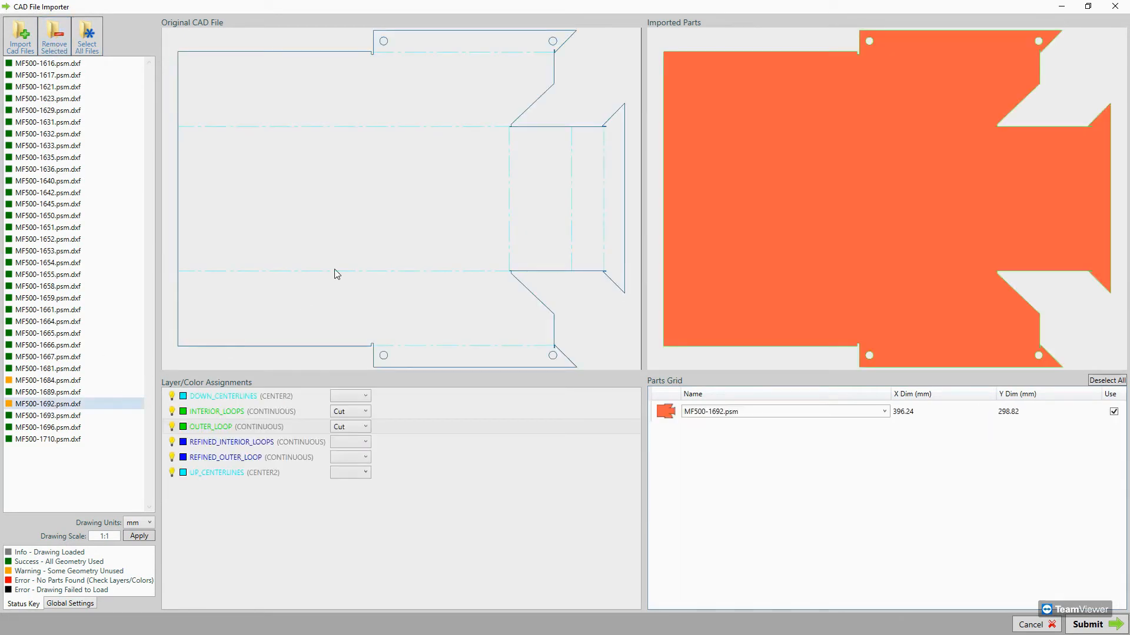
pyautogui.scroll(-2, 495, 273)
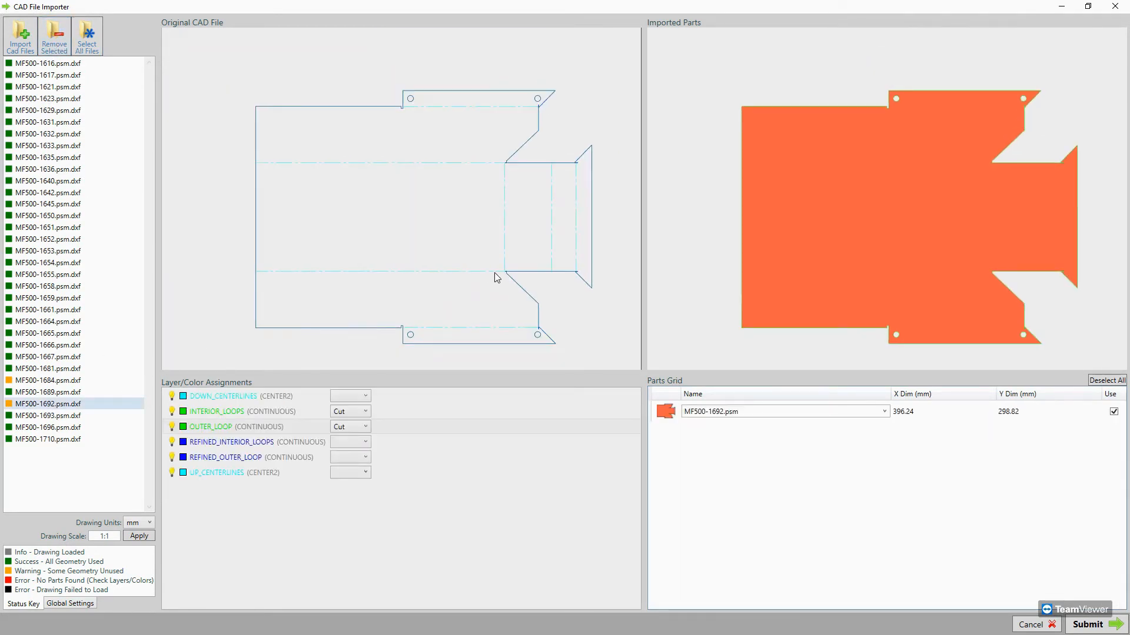
pyautogui.scroll(4, 541, 333)
pyautogui.scroll(3, 540, 335)
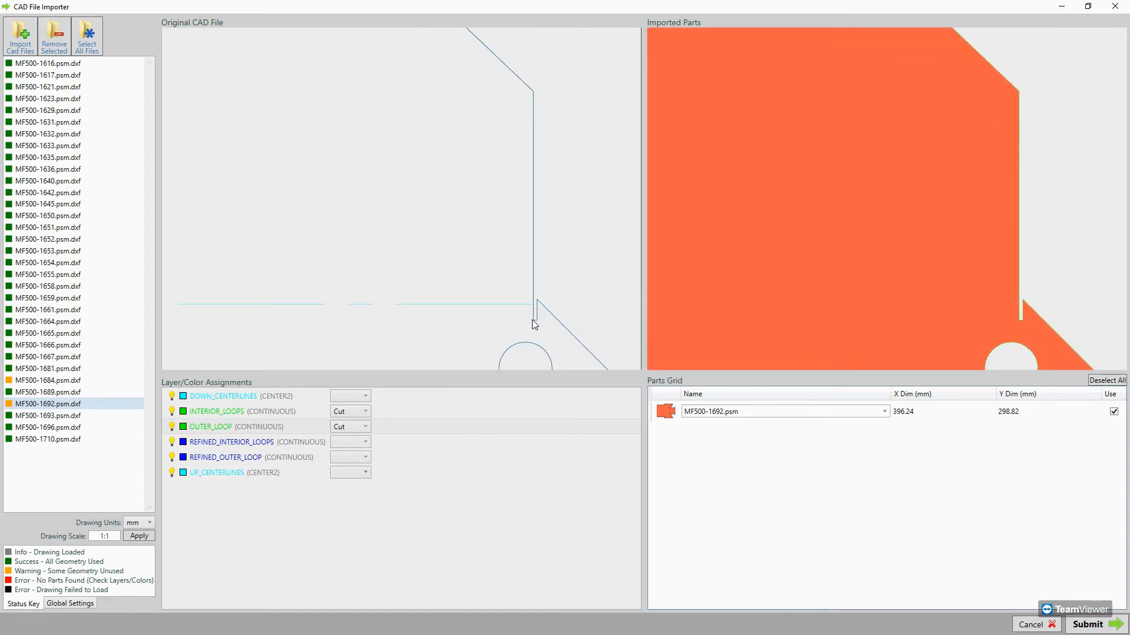
pyautogui.scroll(-2, 534, 324)
pyautogui.scroll(-4, 534, 323)
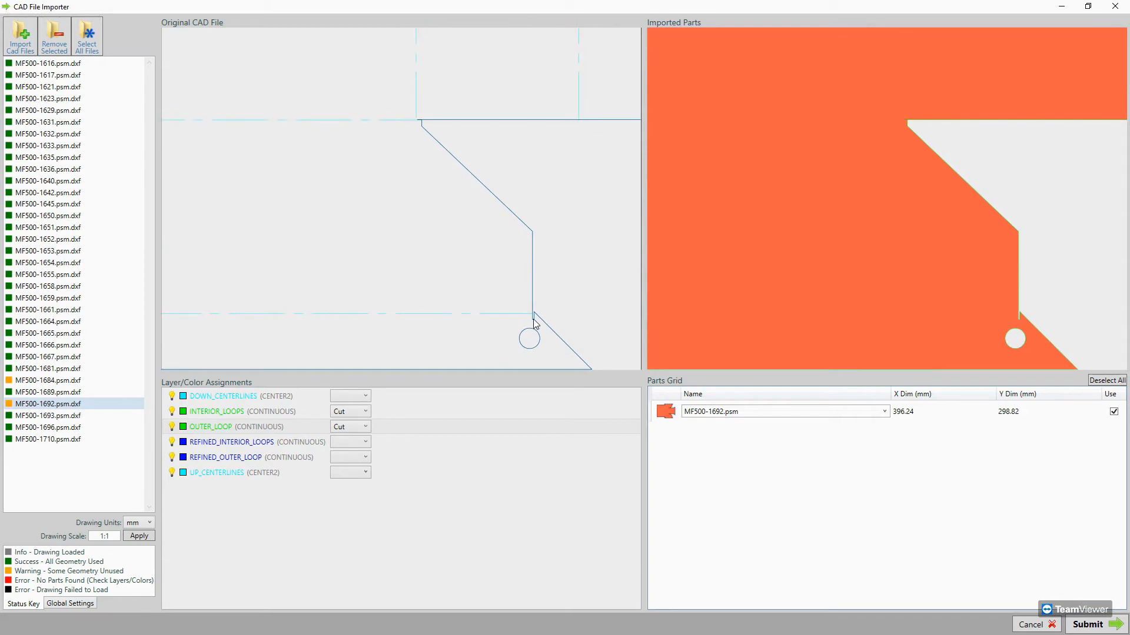
pyautogui.scroll(-3, 534, 324)
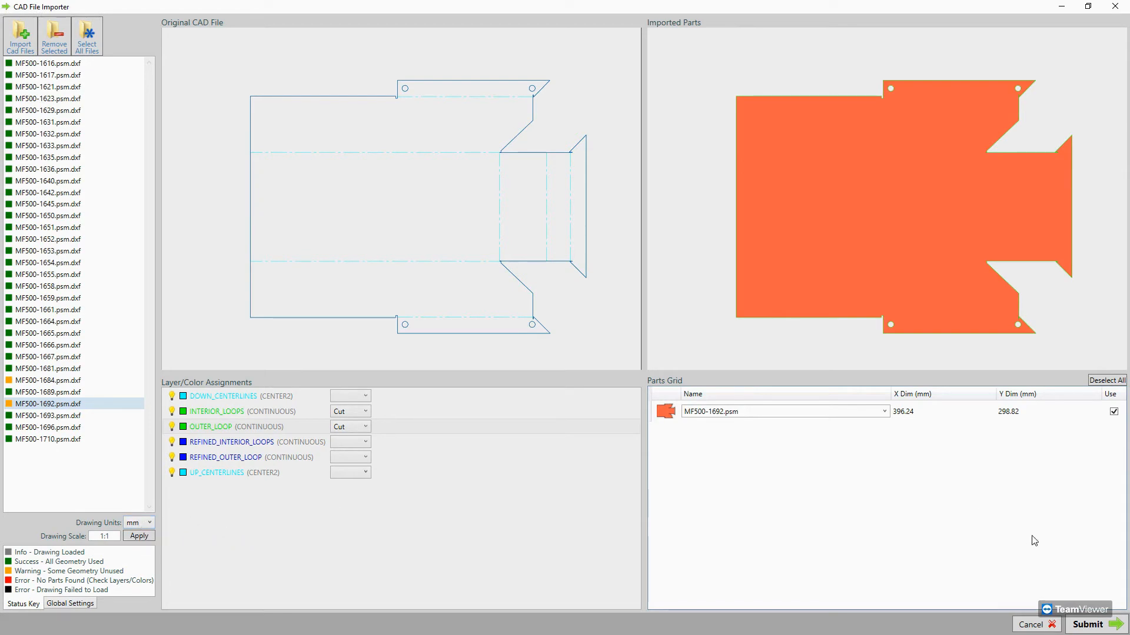
# Submit the checked drawings to the nesting parts list and preview several parts between MF500-1616.psm and MF500-1640.psm.
pyautogui.click(1089, 627)
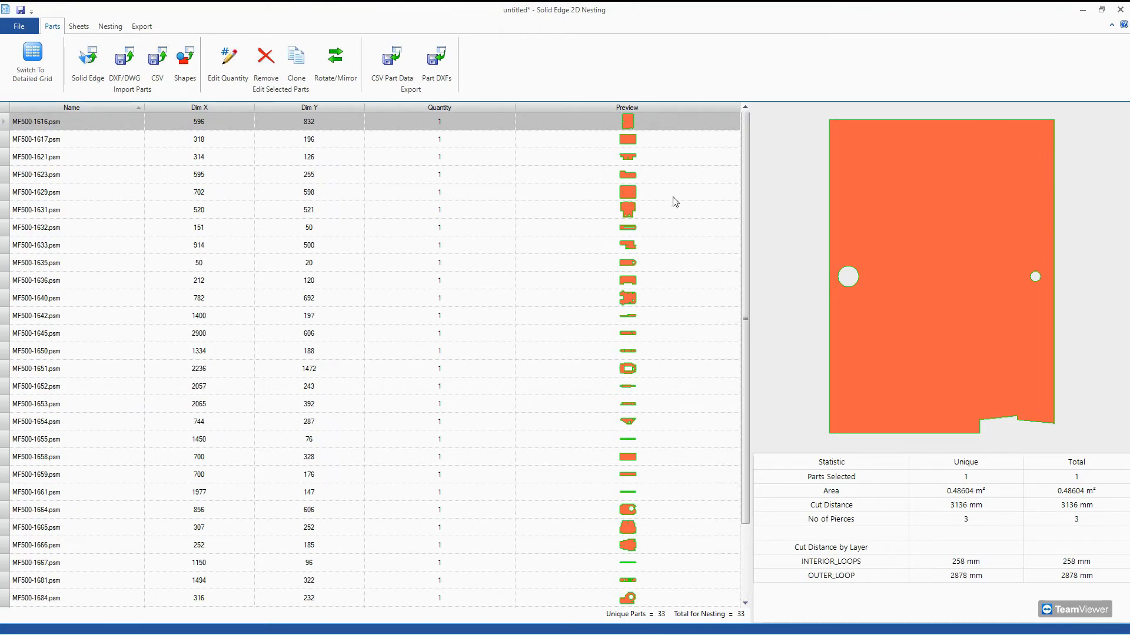
pyautogui.click(57, 144)
pyautogui.click(66, 157)
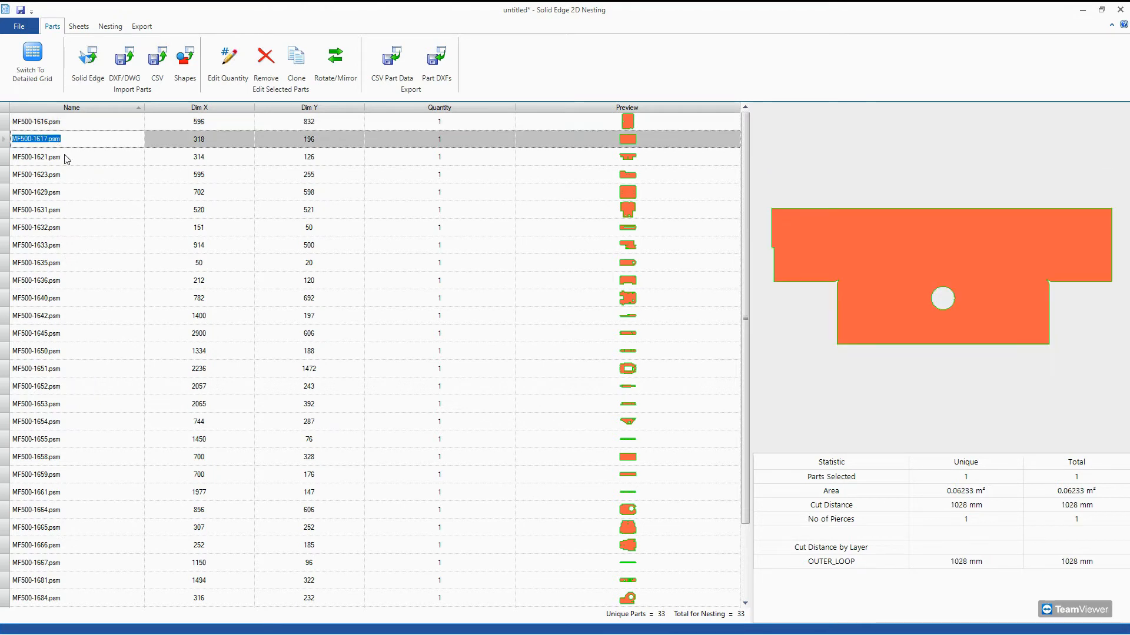
pyautogui.click(80, 191)
pyautogui.click(94, 226)
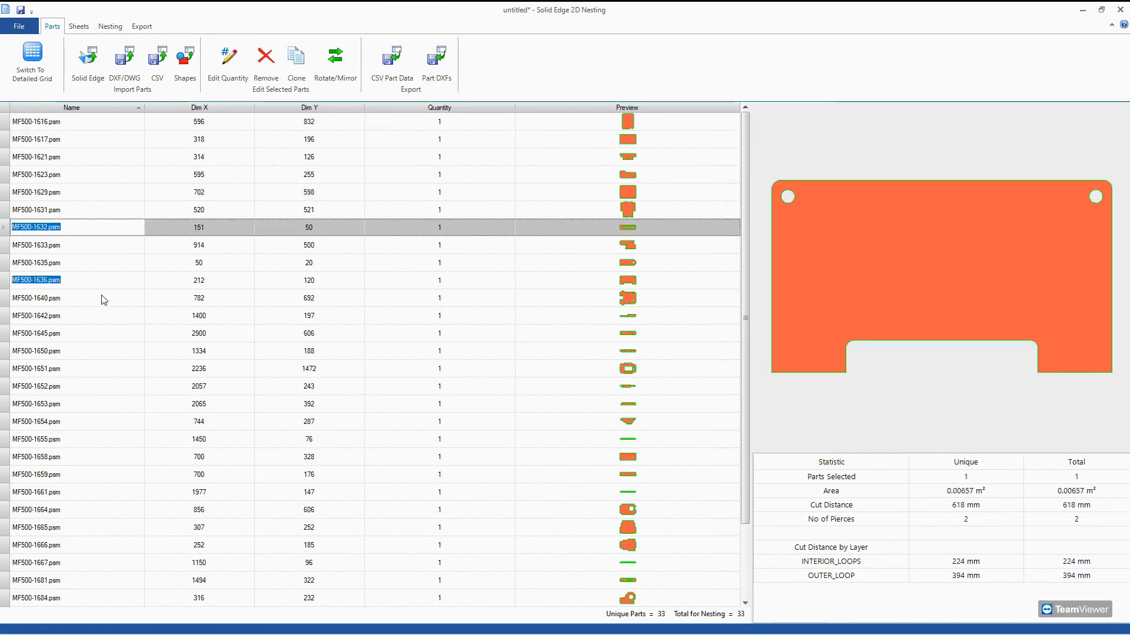
pyautogui.click(104, 298)
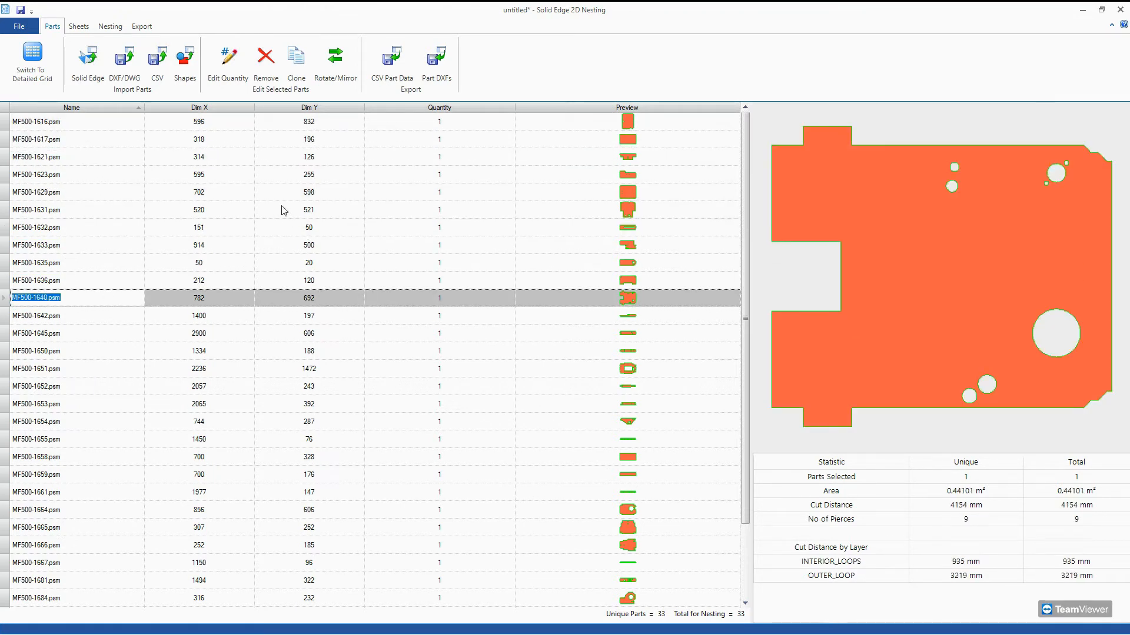
pyautogui.click(60, 122)
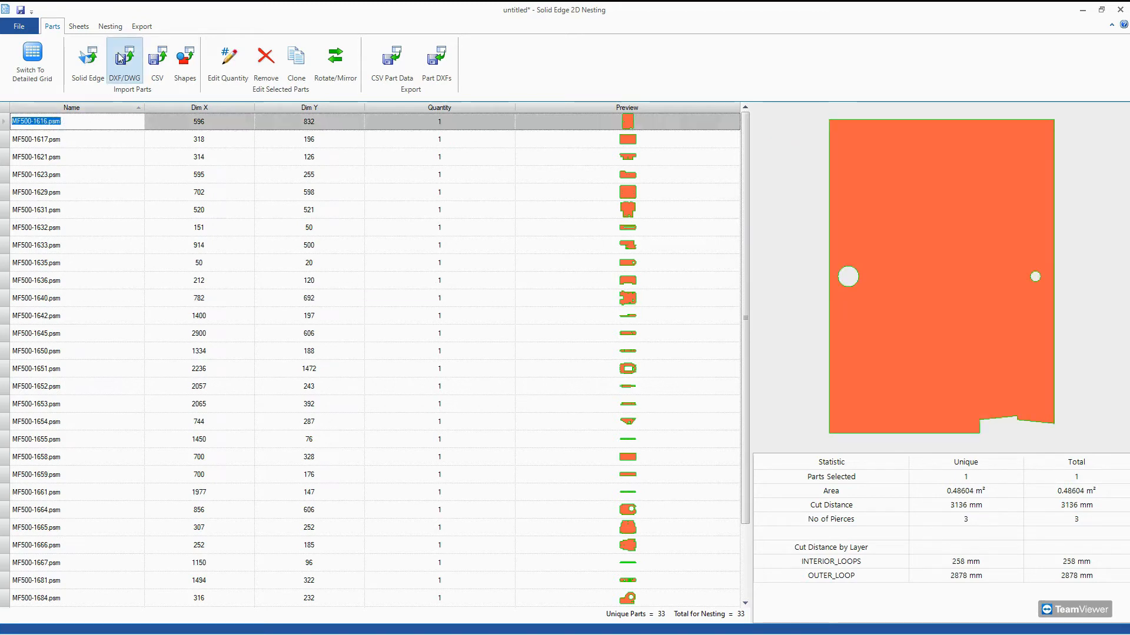
# Sort the parts list by X dimension, Y dimension and quantity, and return it to name order.
pyautogui.click(183, 107)
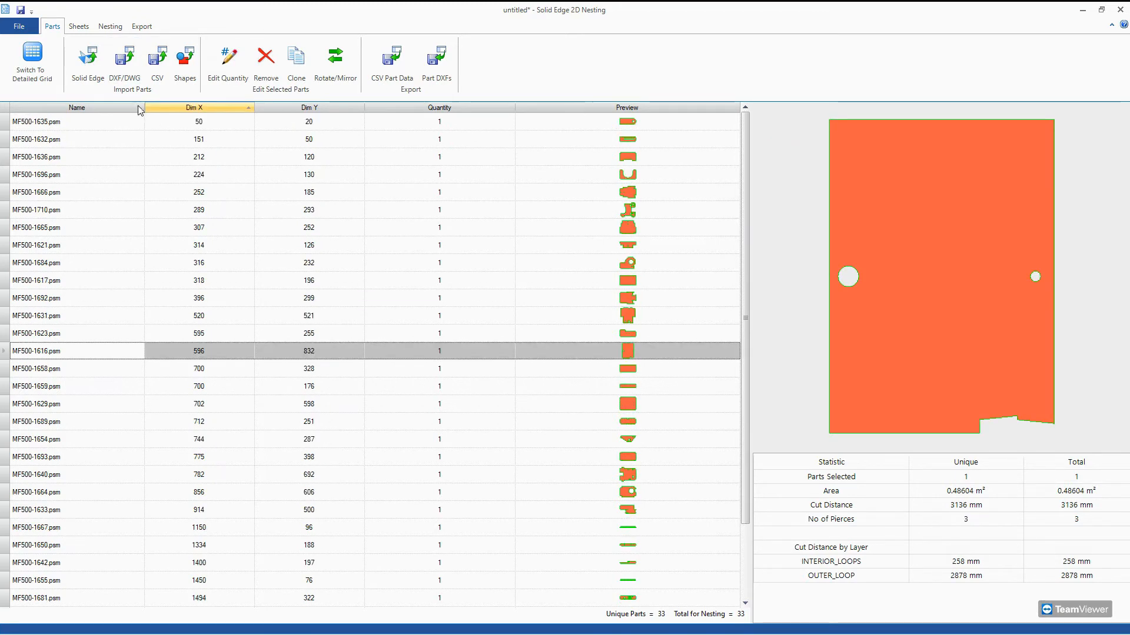
pyautogui.click(183, 108)
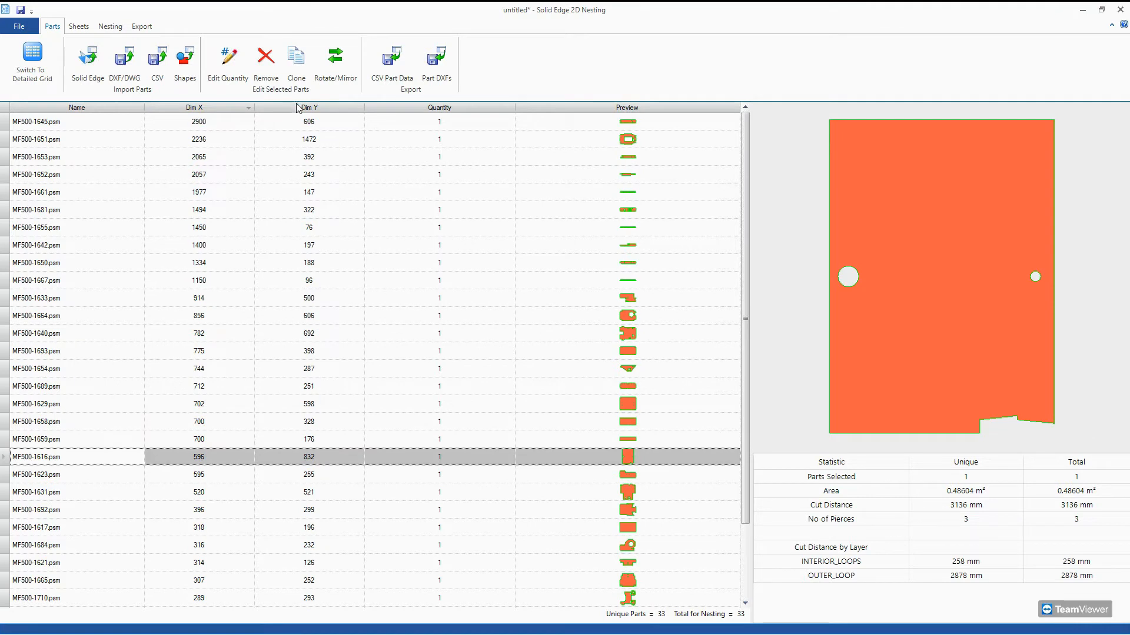
pyautogui.click(303, 108)
pyautogui.click(410, 120)
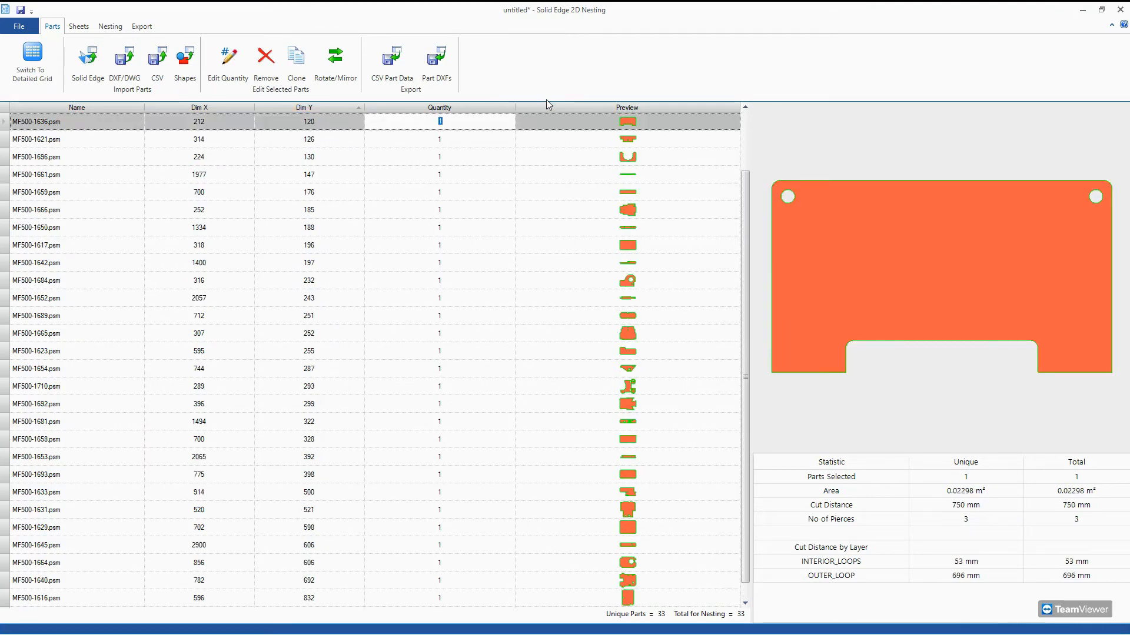
pyautogui.click(487, 109)
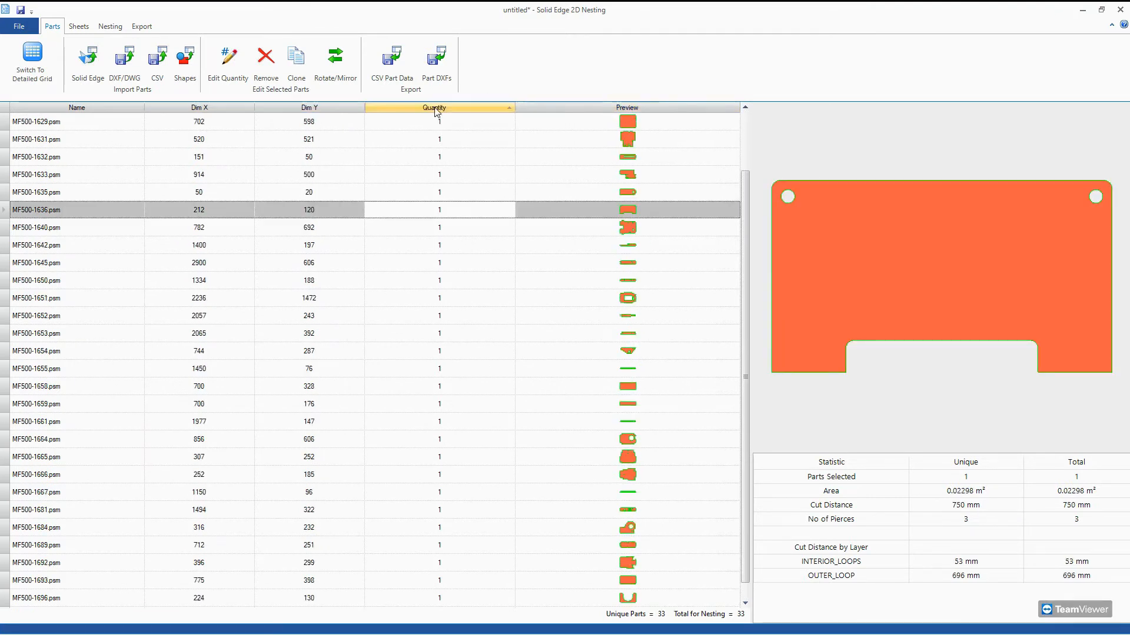
pyautogui.click(324, 108)
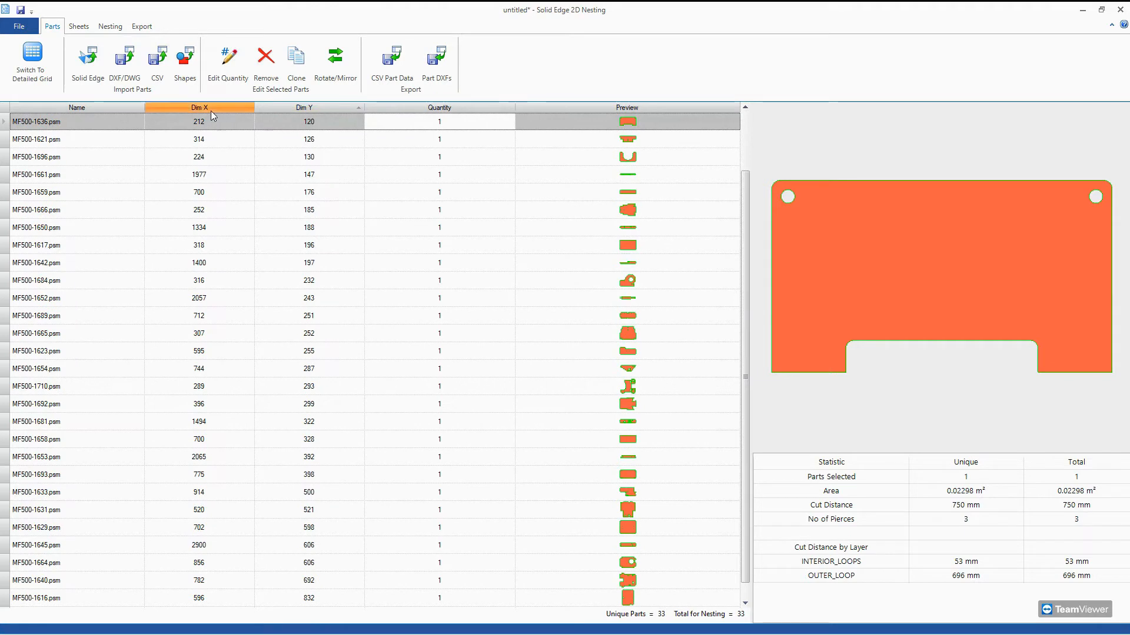
pyautogui.click(110, 109)
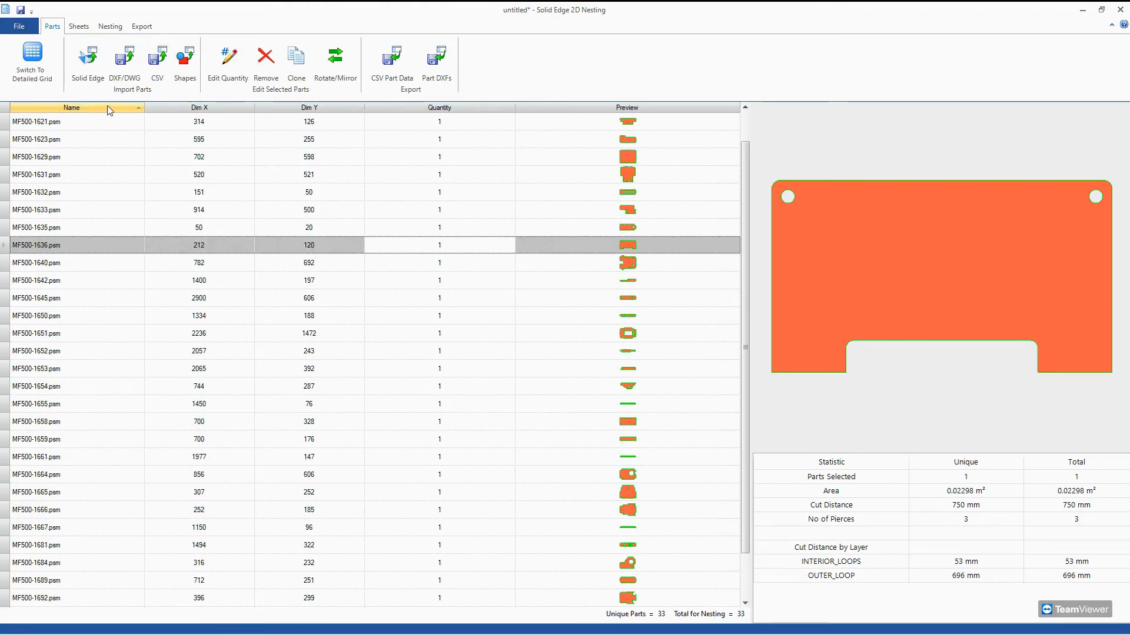
# Import the drawings PSM_01_00285.dxf and PSM_01_00331.dxf from the Extra Work folder and submit them to the parts list.
pyautogui.click(115, 67)
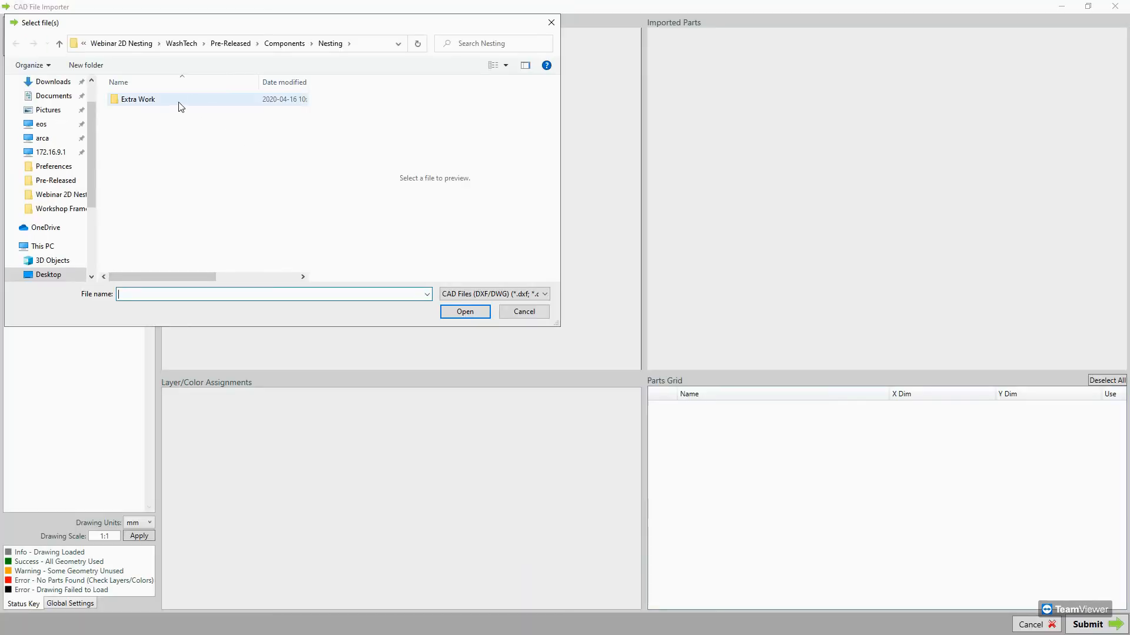
pyautogui.doubleClick(155, 101)
pyautogui.click(156, 101)
pyautogui.keyDown('shift'); pyautogui.click(154, 111); pyautogui.keyUp('shift')
pyautogui.click(465, 312)
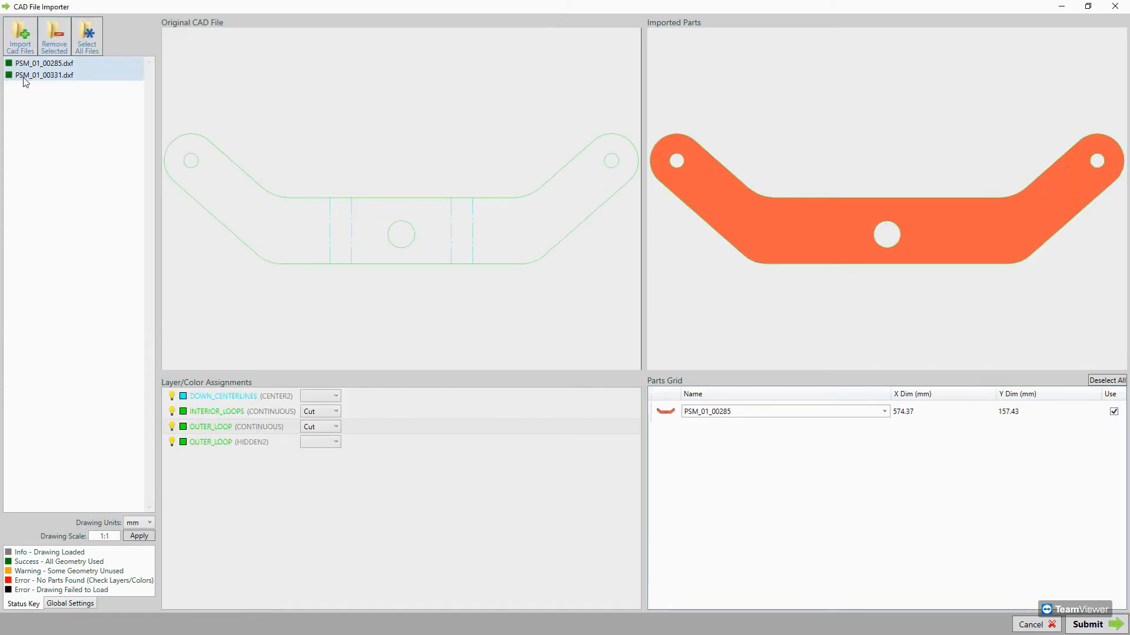
pyautogui.click(1093, 628)
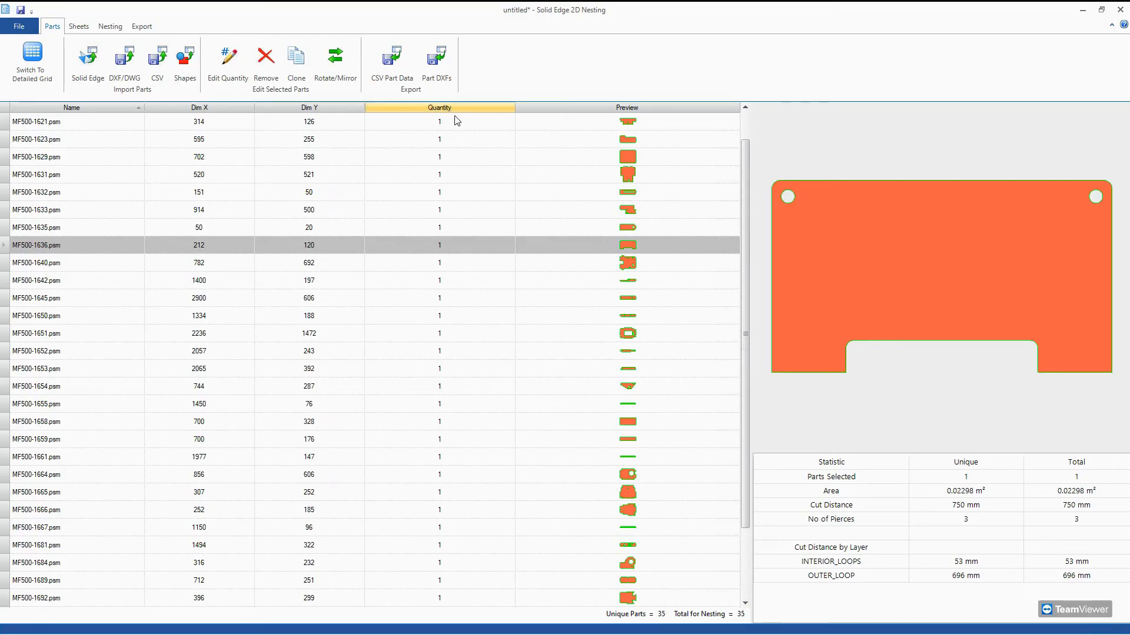
# Set the quantity to 2 for each part from MF500-1616.psm through MF500-1642.psm.
pyautogui.scroll(-5, 474, 443)
pyautogui.scroll(7, 469, 421)
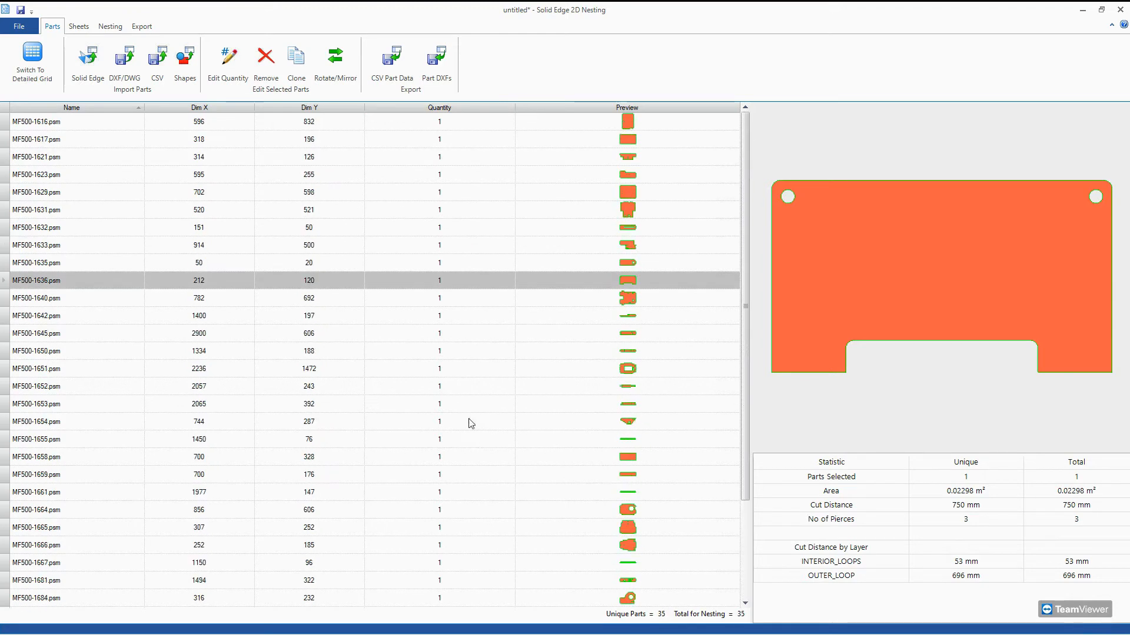
pyautogui.click(452, 122)
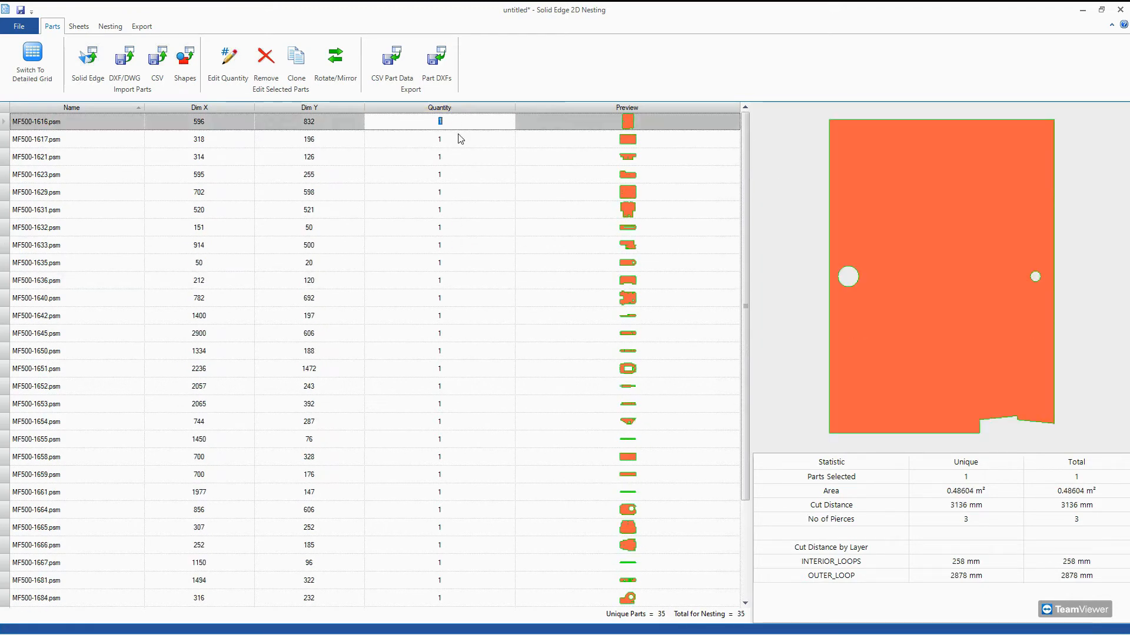
pyautogui.write('2')
pyautogui.press('Return')
pyautogui.write('2')
pyautogui.press('Return')
pyautogui.write('2')
pyautogui.press('Return')
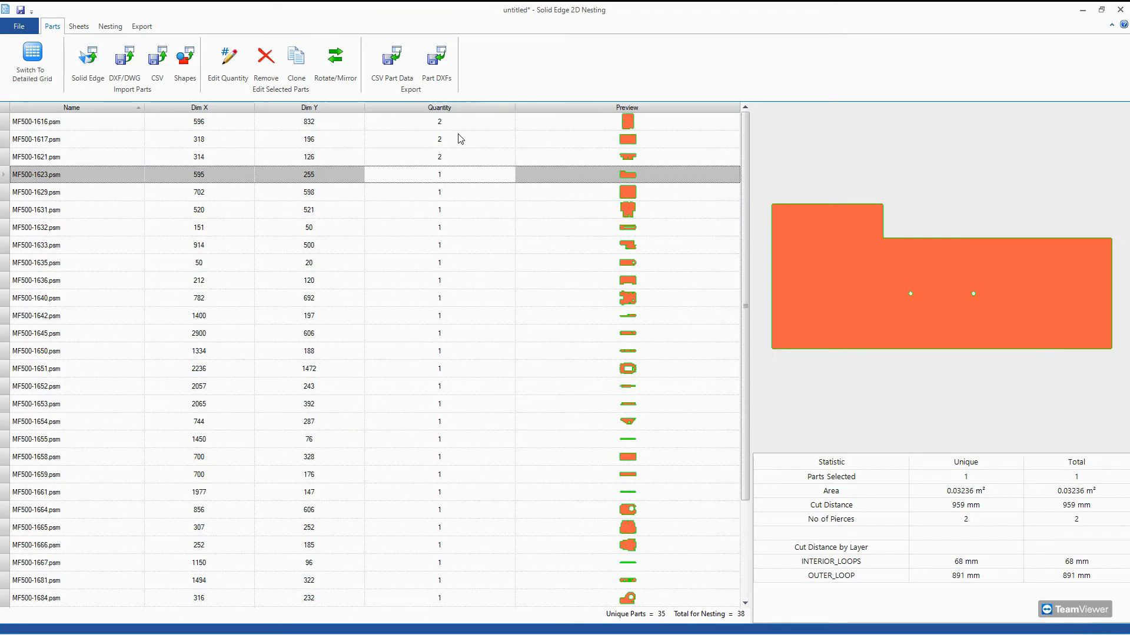
pyautogui.write('2')
pyautogui.press('Return')
pyautogui.write('2')
pyautogui.press('Return')
pyautogui.write('2')
pyautogui.press('Return')
pyautogui.write('2')
pyautogui.press('Return')
pyautogui.write('2')
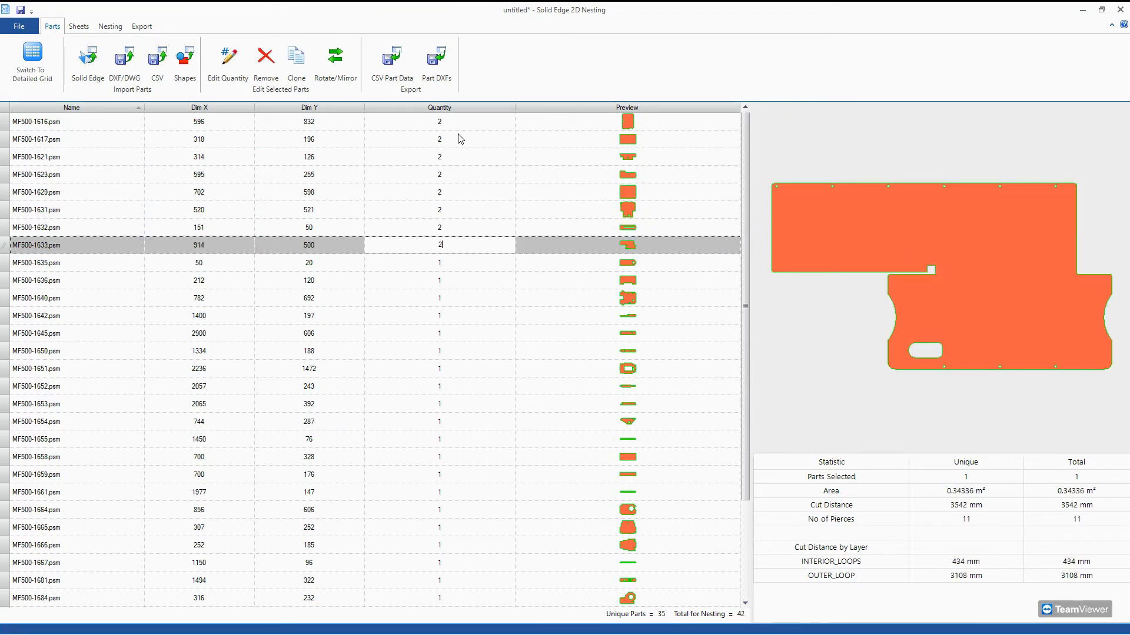
pyautogui.press('Return')
pyautogui.write('2')
pyautogui.press('Return')
pyautogui.write('2')
pyautogui.press('Return')
pyautogui.write('2')
# Set the quantity to 4 for MF500-1645.psm, MF500-1650.psm and MF500-1652.psm, and to 2 for MF500-1651.psm.
pyautogui.press('Return')
pyautogui.write('2')
pyautogui.press('Return')
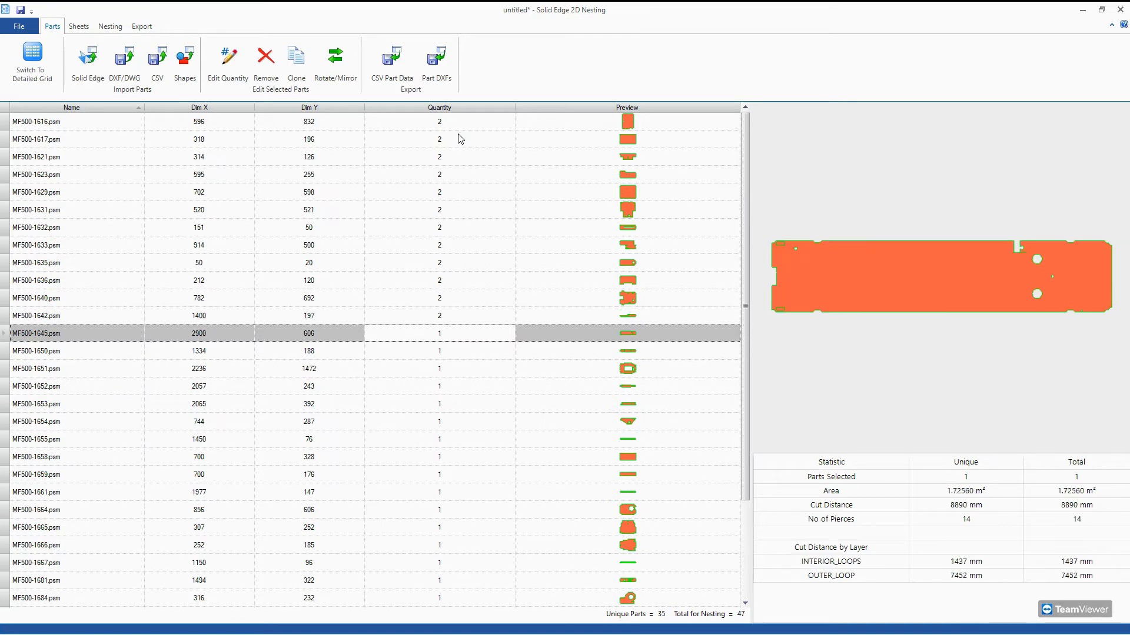
pyautogui.write('4')
pyautogui.press('Return')
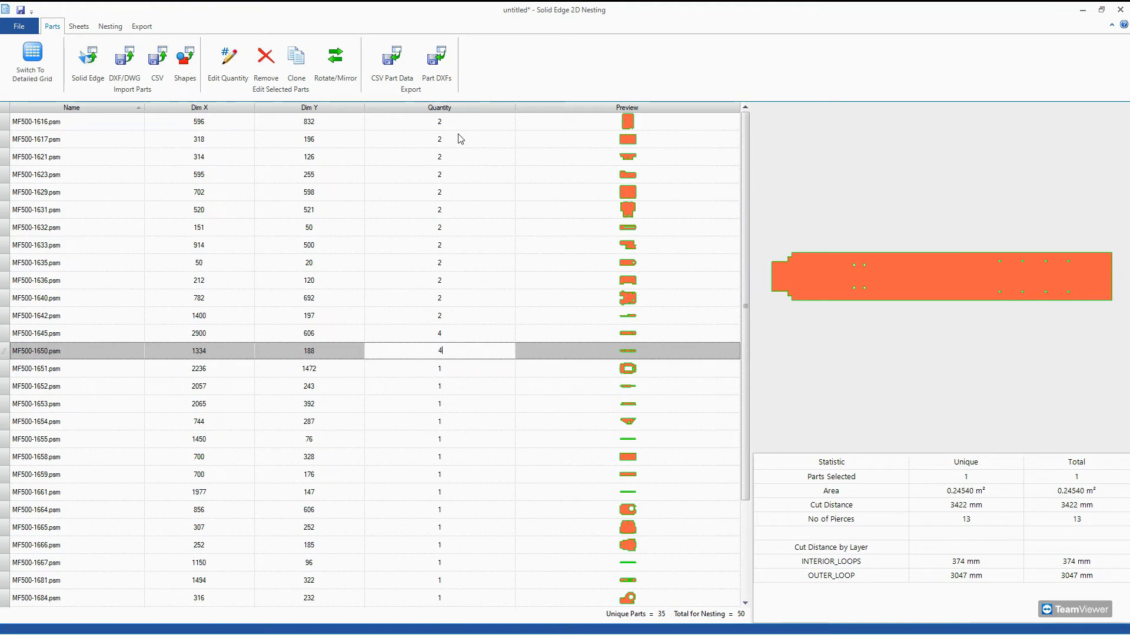
pyautogui.write('4')
pyautogui.press('Return')
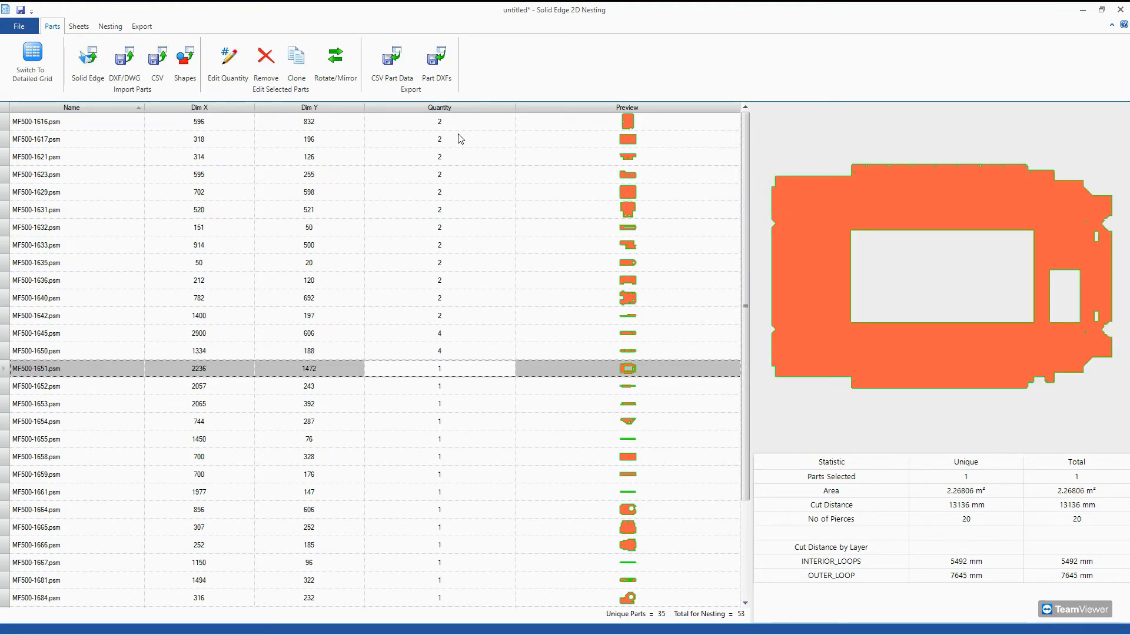
pyautogui.write('2')
pyautogui.press('Return')
pyautogui.write('4')
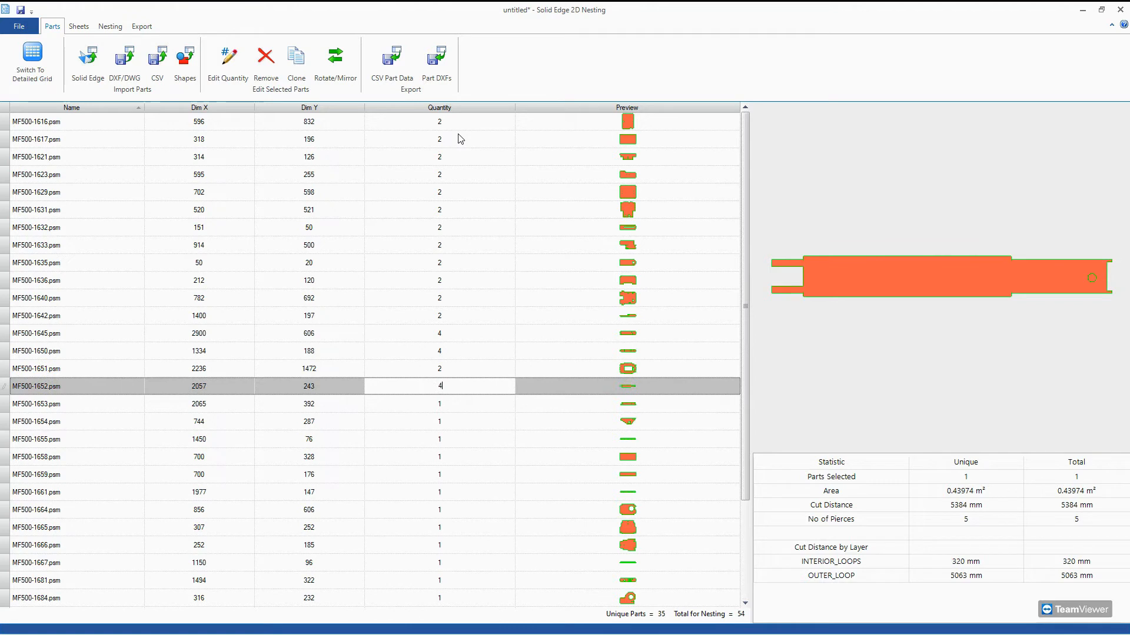
pyautogui.press('Return')
# Set the quantity to 2 for each part from MF500-1653.psm through MF500-1710.psm.
pyautogui.write('2')
pyautogui.press('Return')
pyautogui.write('2')
pyautogui.press('Return')
pyautogui.write('2')
pyautogui.press('Return')
pyautogui.write('2 2 ')
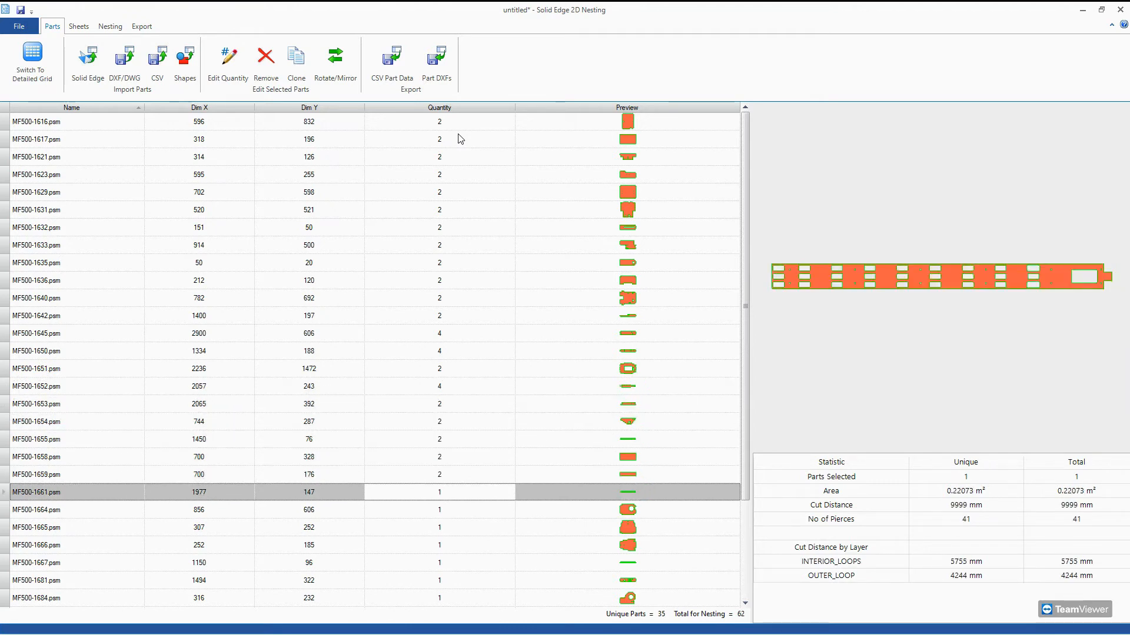
pyautogui.write('2 2 2 2 2')
pyautogui.press('Return')
pyautogui.write('2')
pyautogui.press('Return')
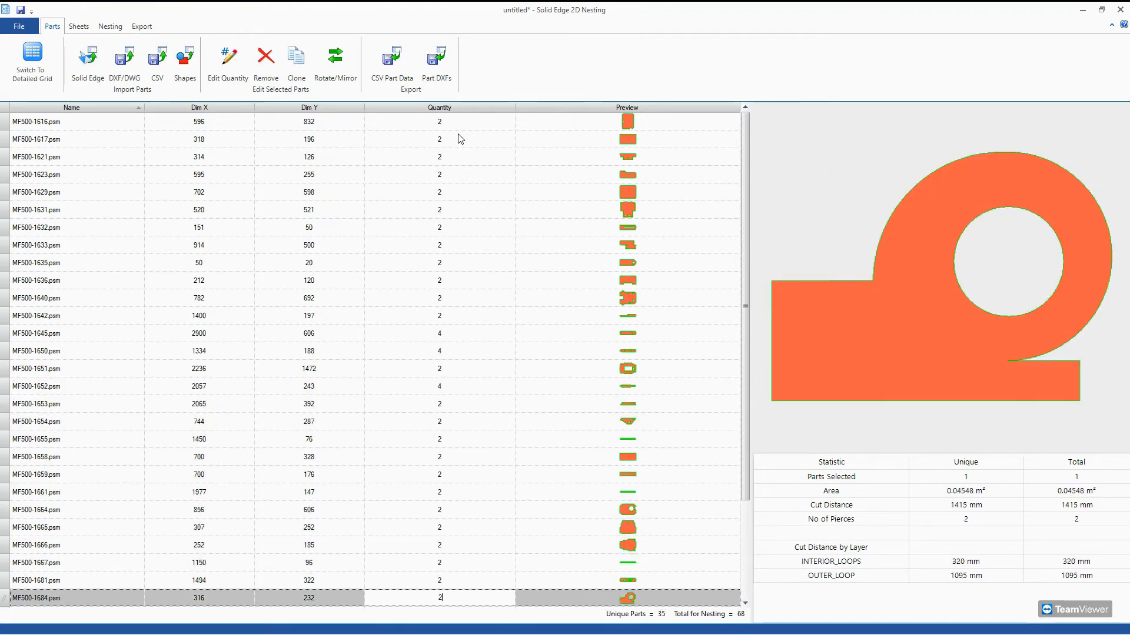
pyautogui.write('2')
pyautogui.press('Return')
pyautogui.write('2')
pyautogui.press('Return')
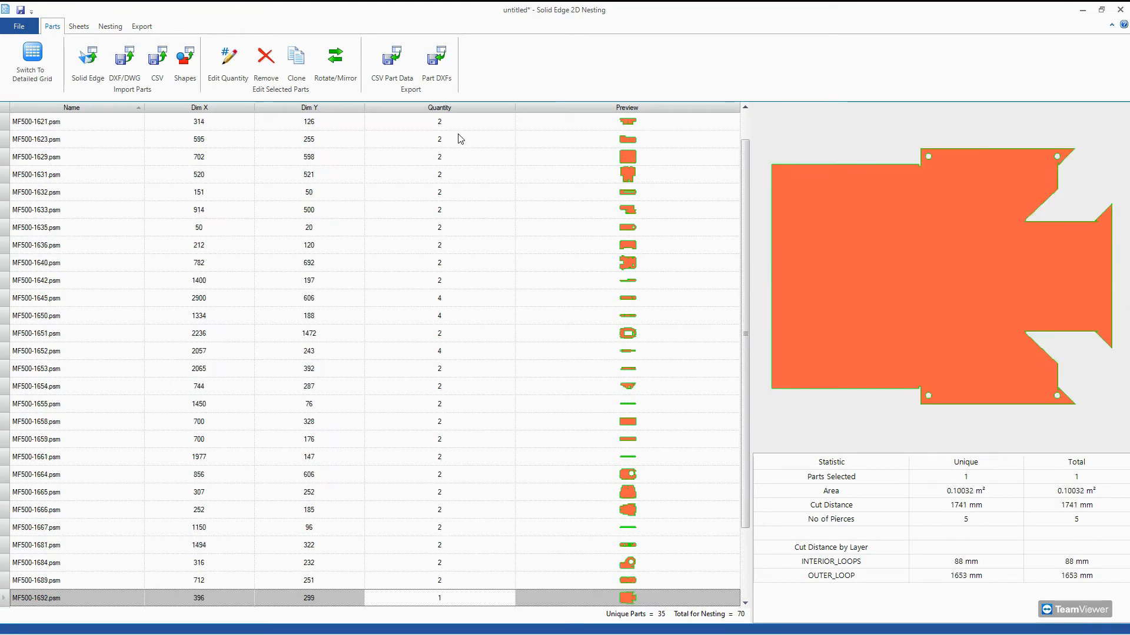
pyautogui.press('Return')
pyautogui.press('Return')
pyautogui.press('Return')
pyautogui.press('Up')
pyautogui.press('Up')
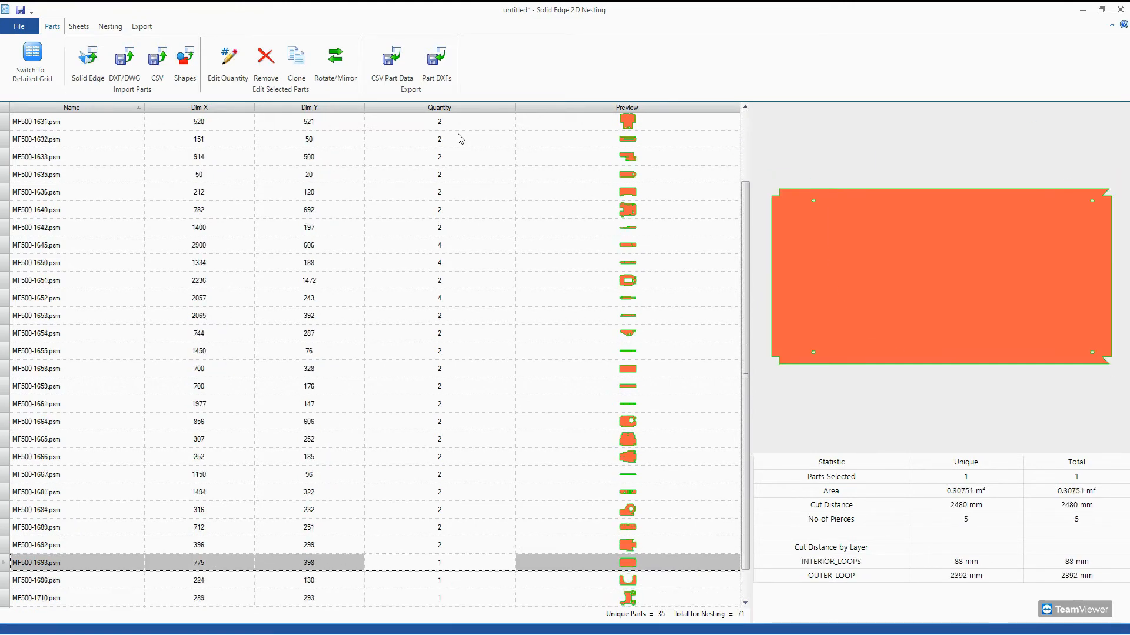
pyautogui.write('2')
pyautogui.press('Return')
pyautogui.press('Return')
pyautogui.press('Return')
pyautogui.press('Return')
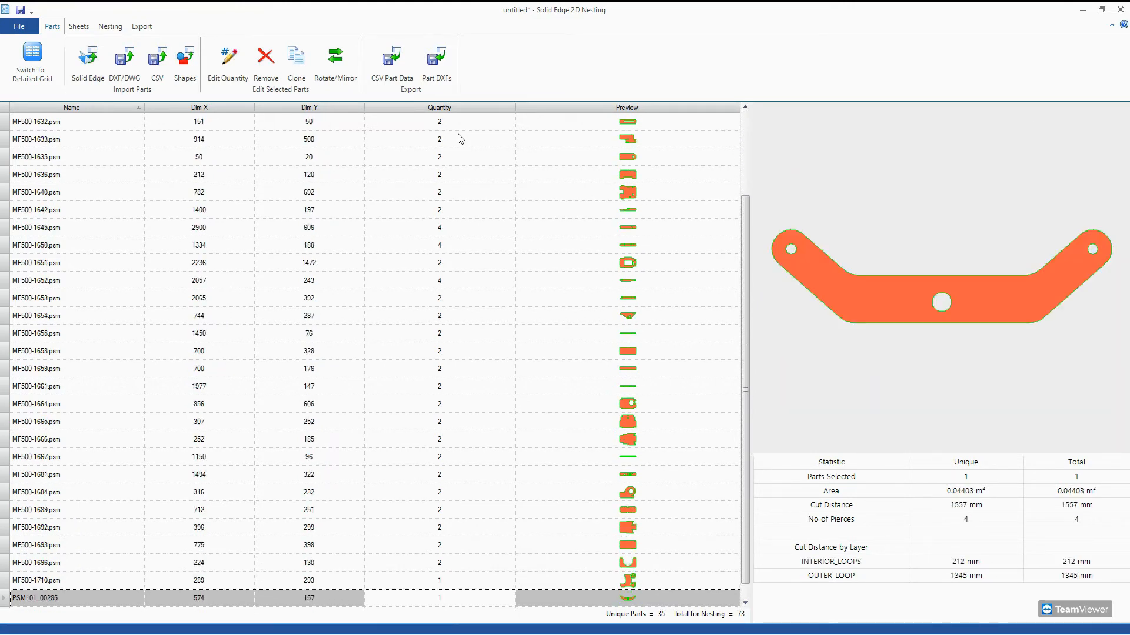
pyautogui.press('Up')
pyautogui.press('Up')
pyautogui.write('2')
# Set the quantity to 6 for both PSM_01_00285 and PSM_01_00331.
pyautogui.press('Return')
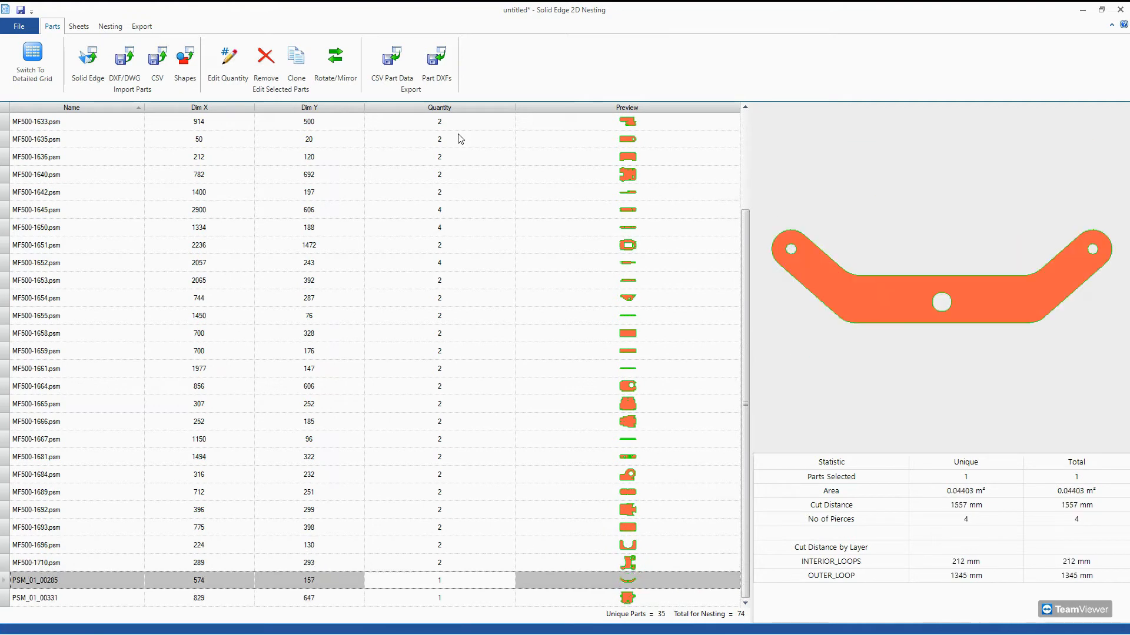
pyautogui.write('6')
pyautogui.press('Return')
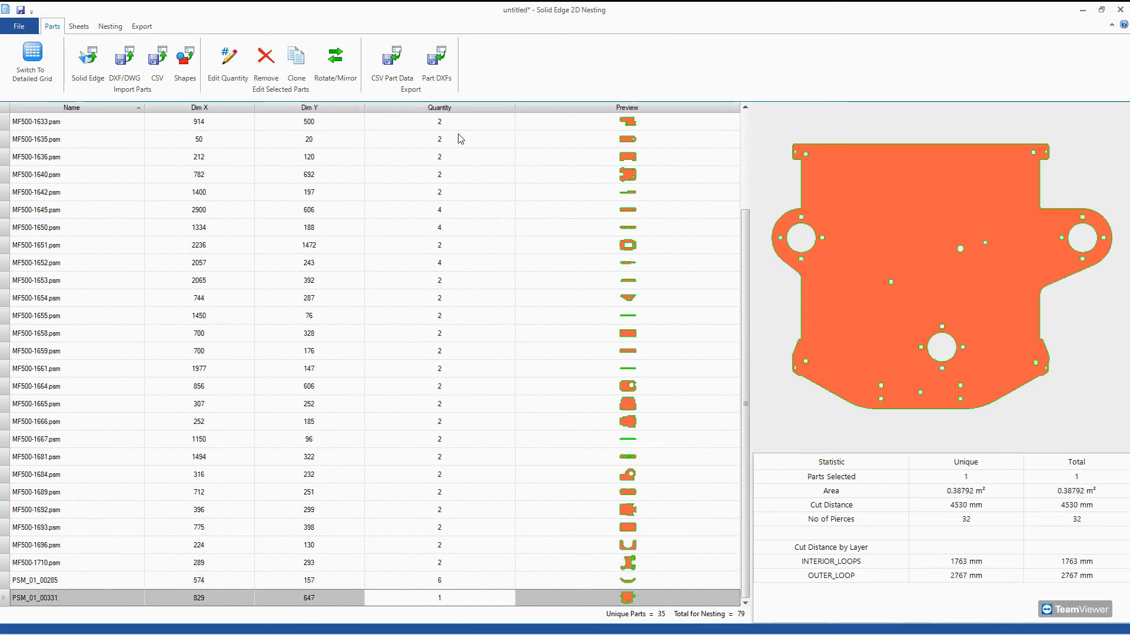
pyautogui.write('6')
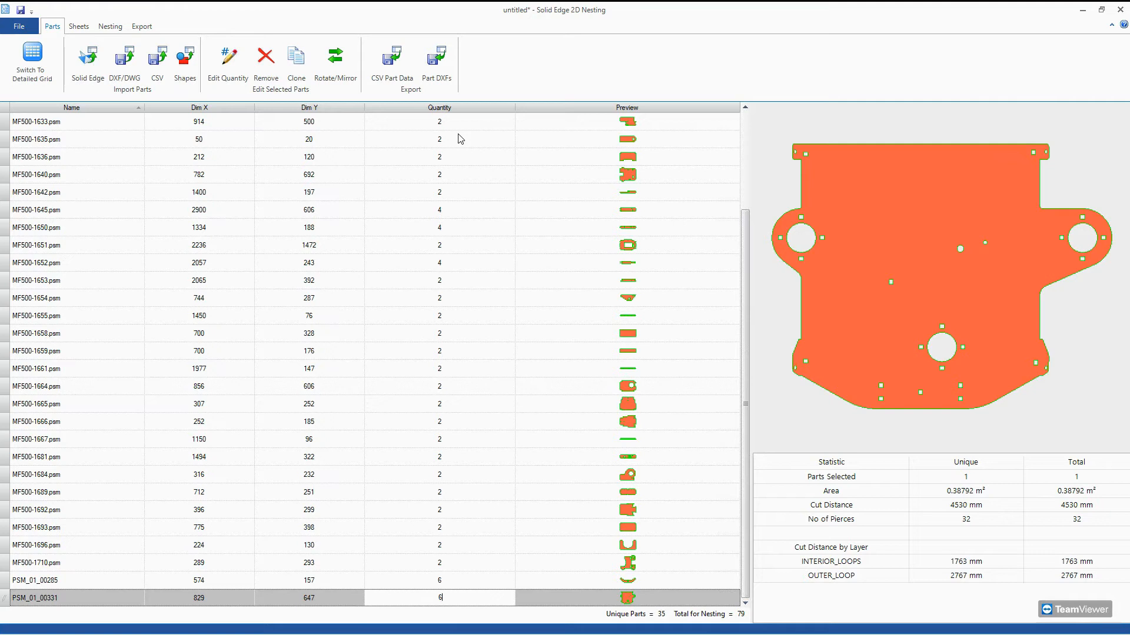
pyautogui.press('Return')
pyautogui.press('Up')
pyautogui.press('Up')
pyautogui.click(773, 93)
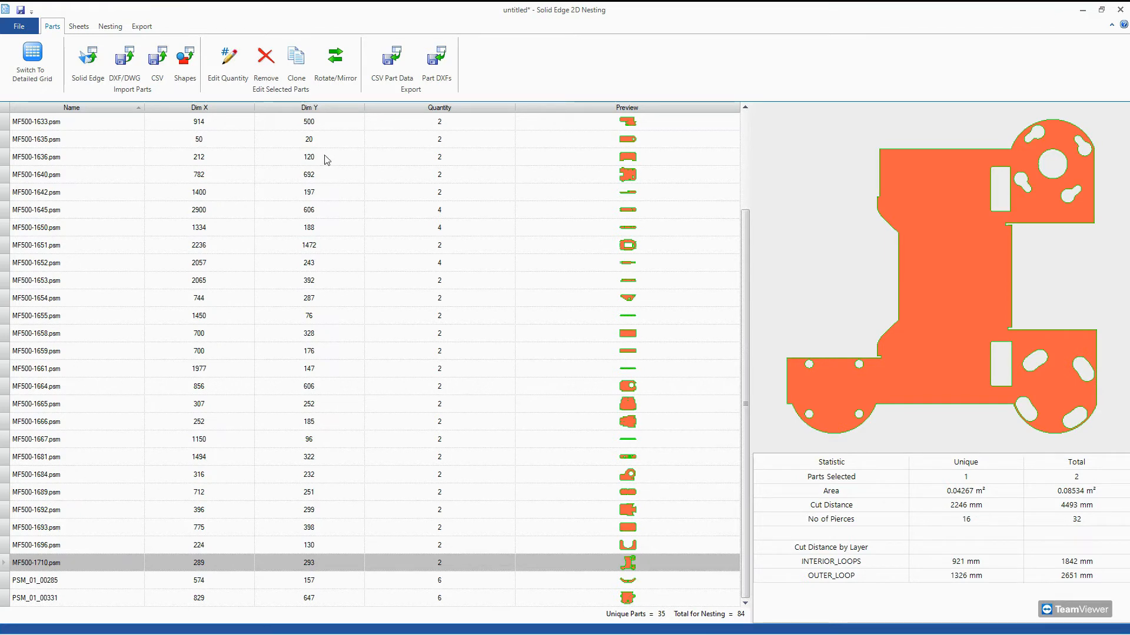
# Review the quantities throughout the parts list and open the list of stock sheets.
pyautogui.scroll(3, 405, 368)
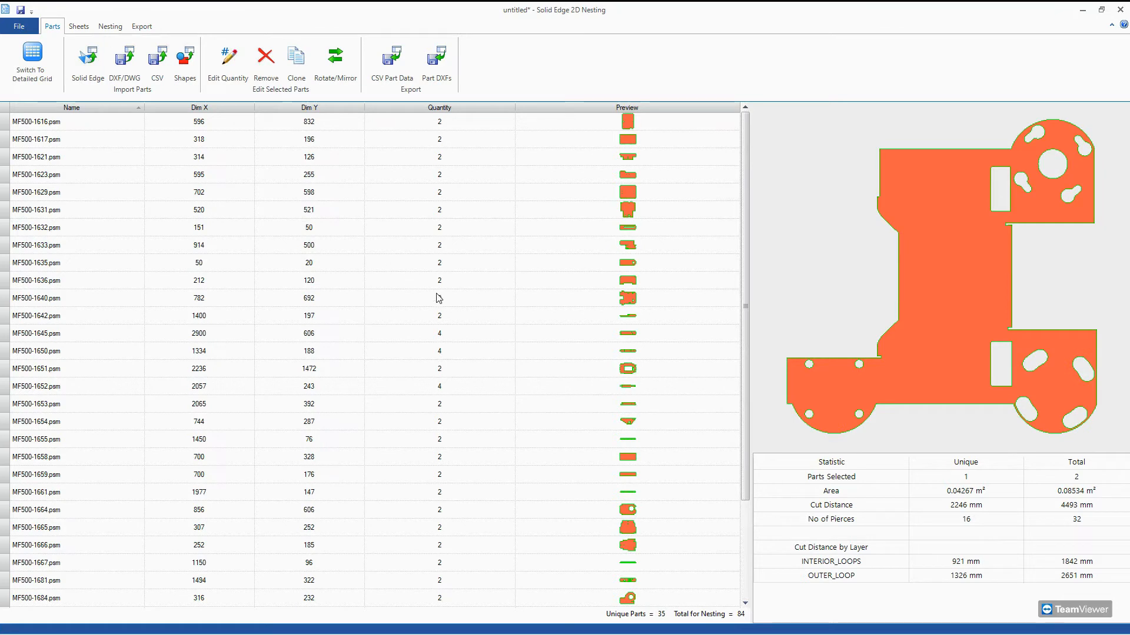
pyautogui.scroll(-3, 439, 298)
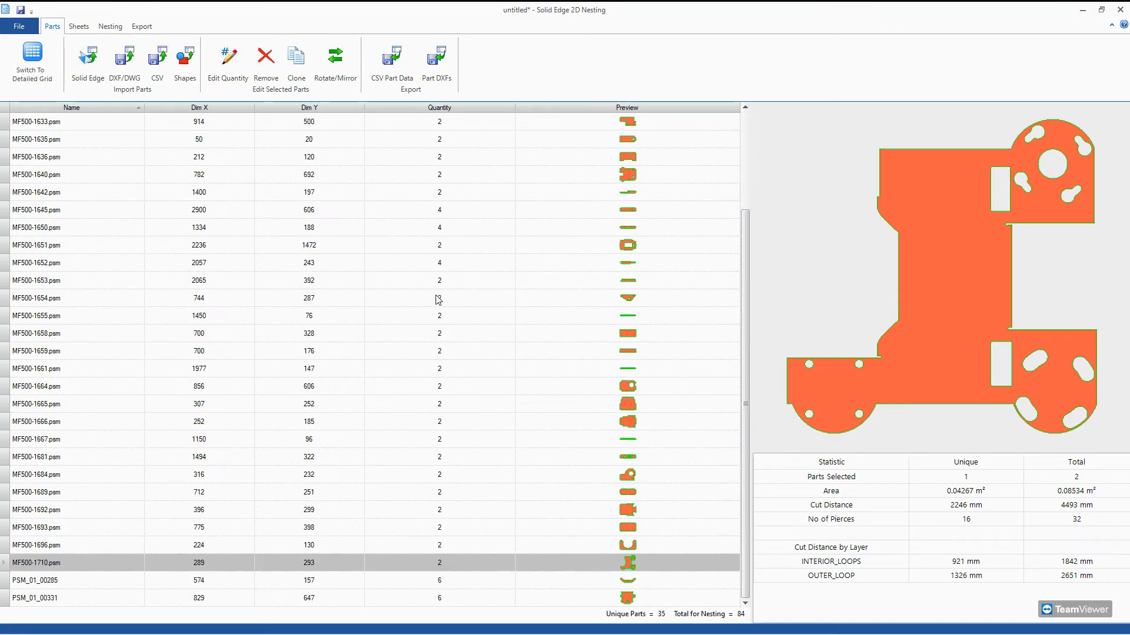
pyautogui.scroll(3, 438, 300)
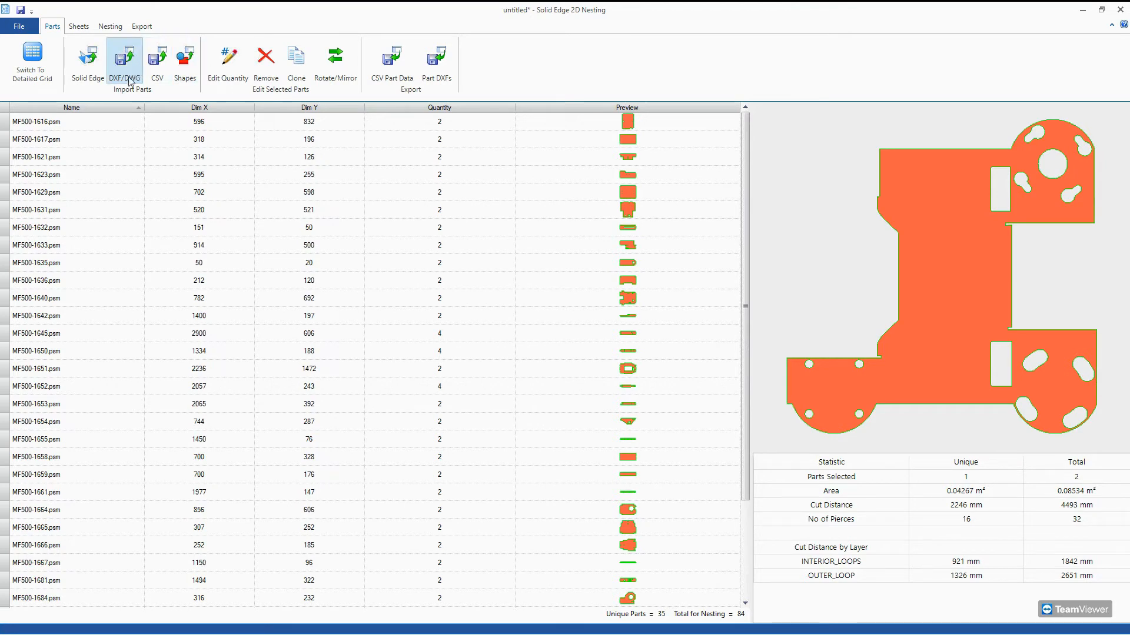
pyautogui.click(83, 27)
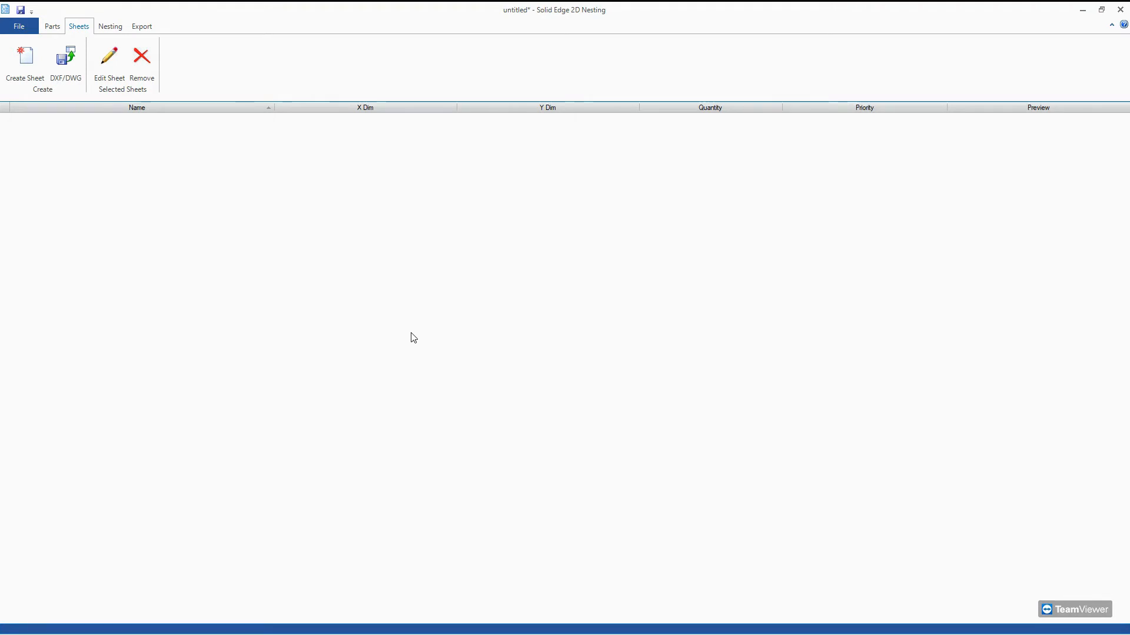
# Add all standard sheet sizes, 3600x1500, 2400x1500 and 1200x1500, to the list of stock sheets.
pyautogui.click(35, 61)
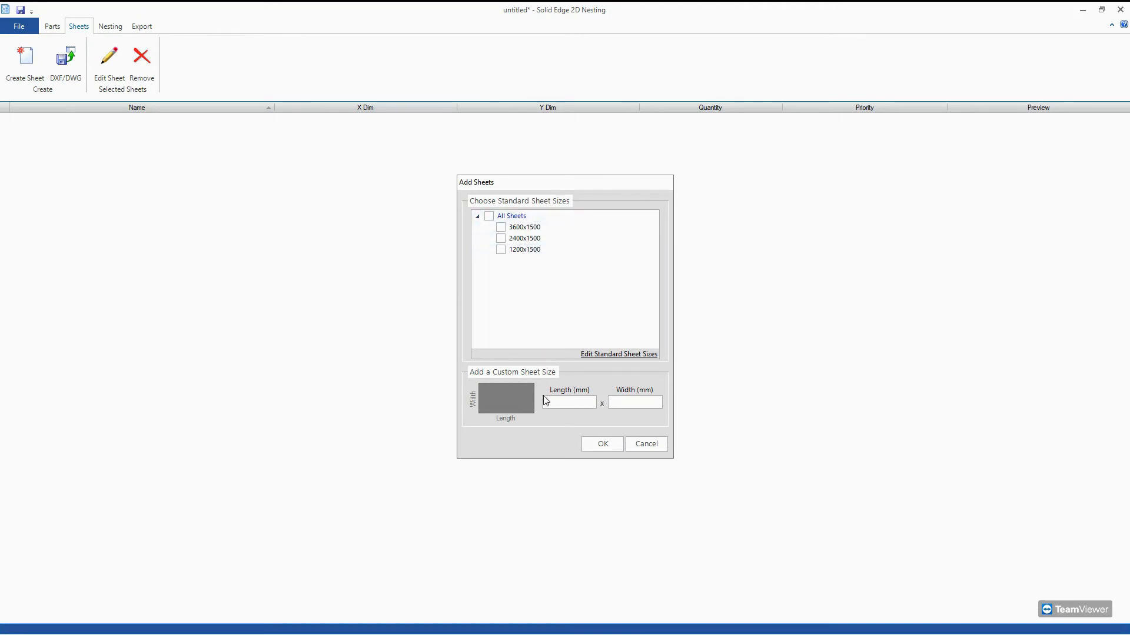
pyautogui.click(650, 402)
pyautogui.click(580, 403)
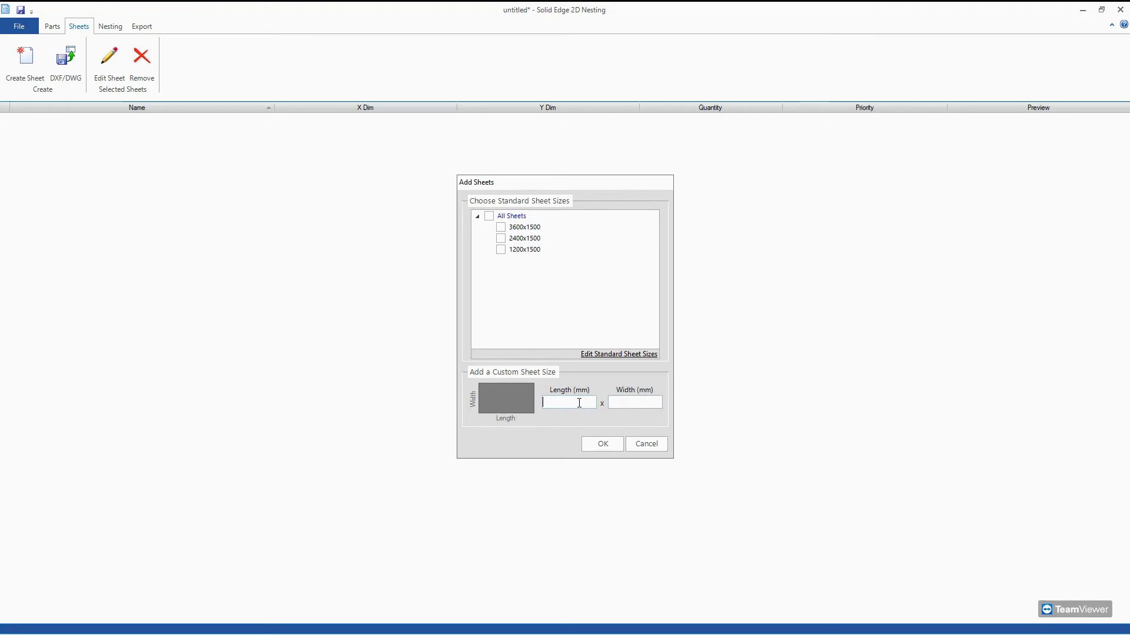
pyautogui.click(488, 216)
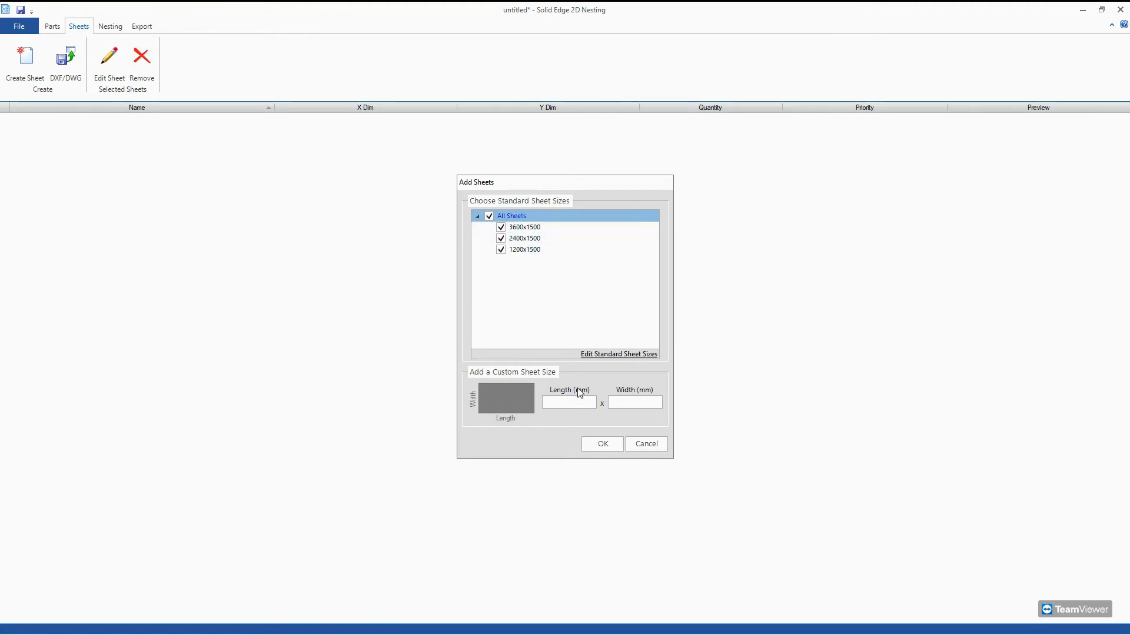
pyautogui.click(590, 445)
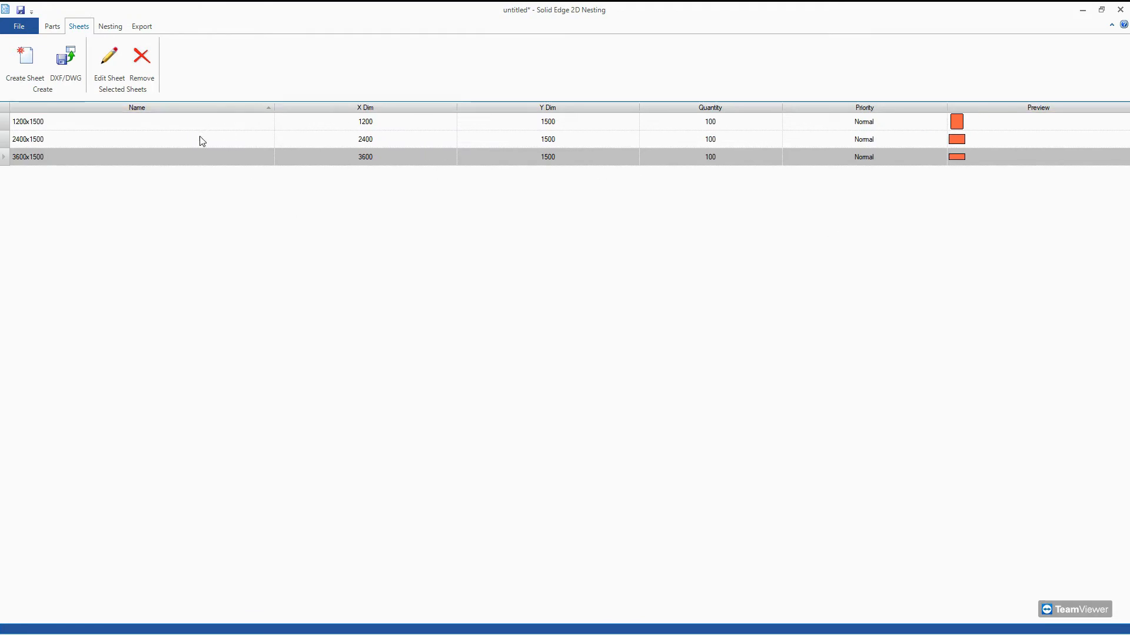
# Check the part rotation options and the part and sheet spacing values in the nesting settings.
pyautogui.click(112, 27)
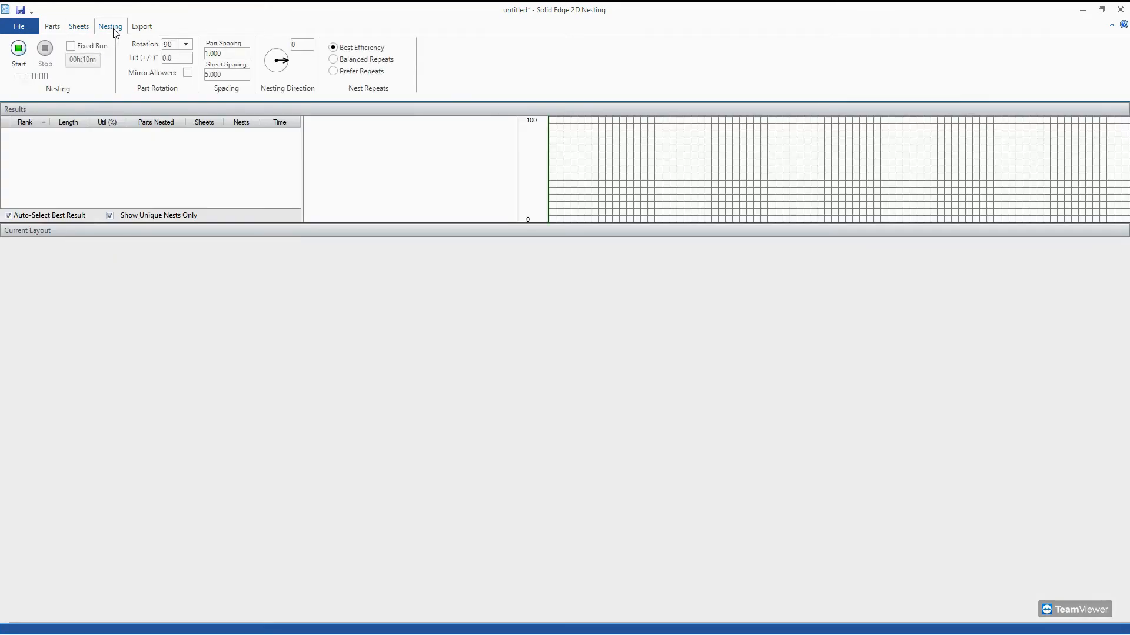
pyautogui.click(186, 47)
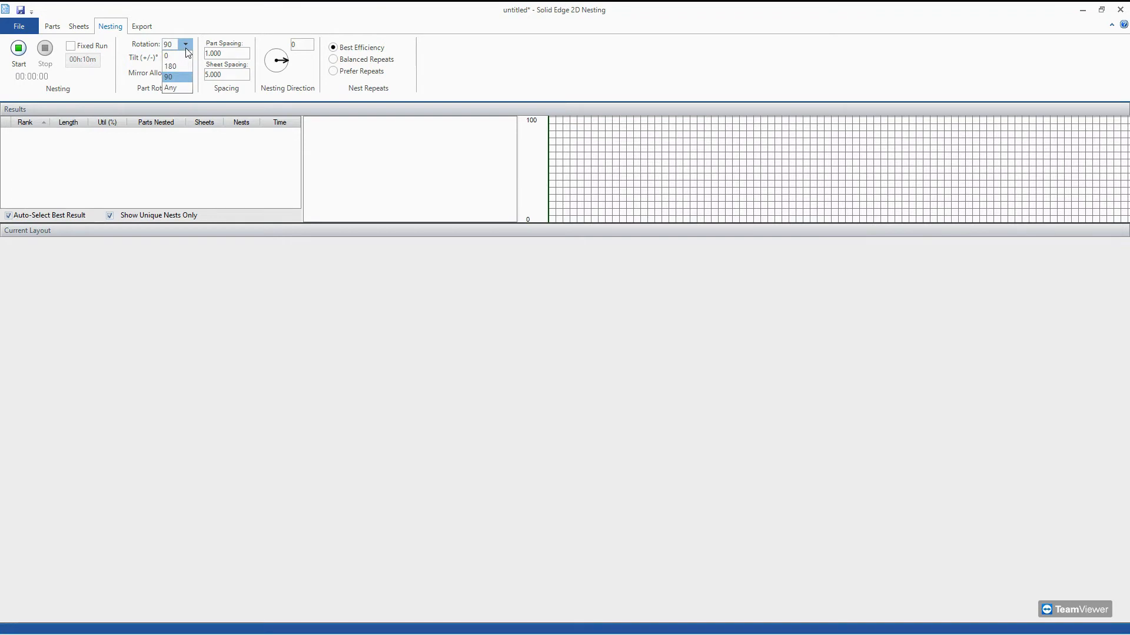
pyautogui.click(185, 47)
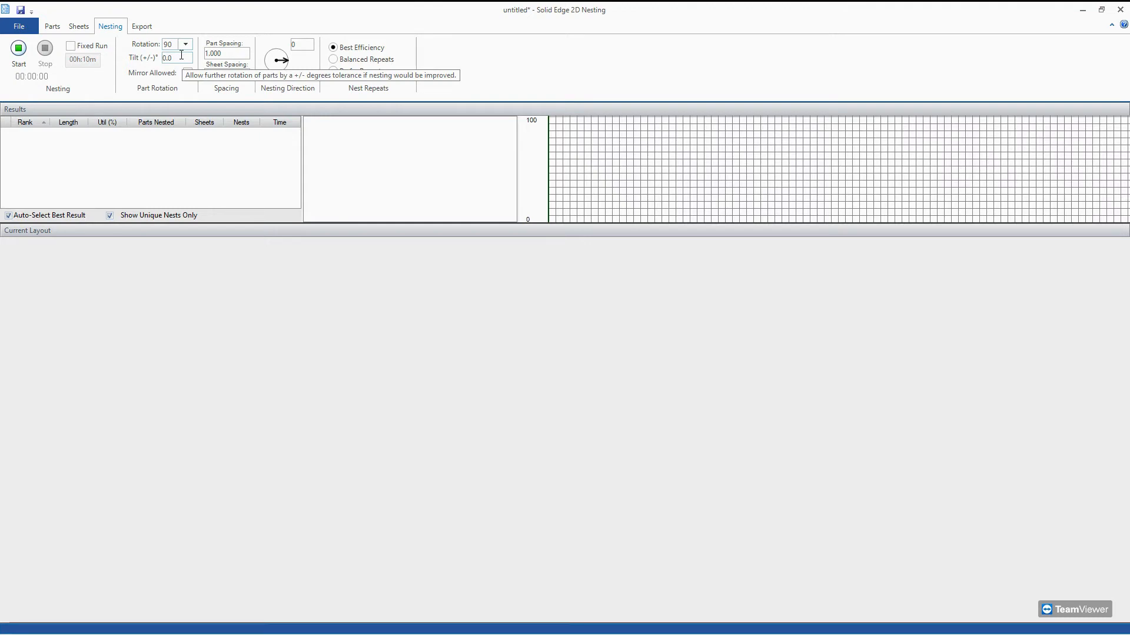
pyautogui.click(235, 50)
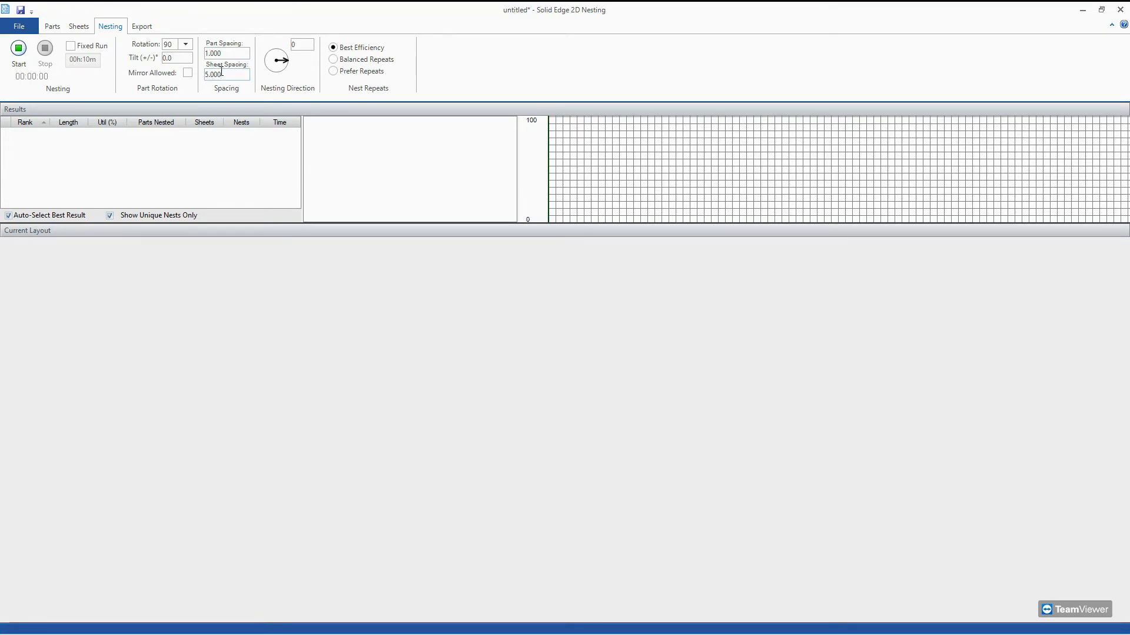
pyautogui.click(223, 72)
pyautogui.click(294, 343)
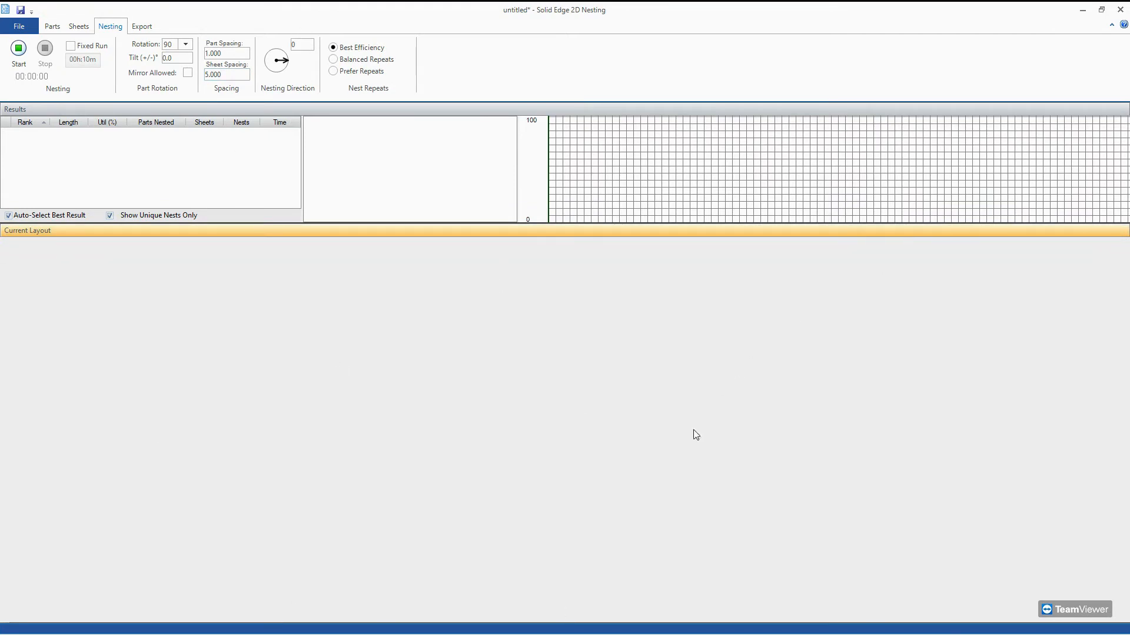
# Run the nesting calculation, stop it after about six minutes, and review the utilization graph back to its start.
pyautogui.click(19, 49)
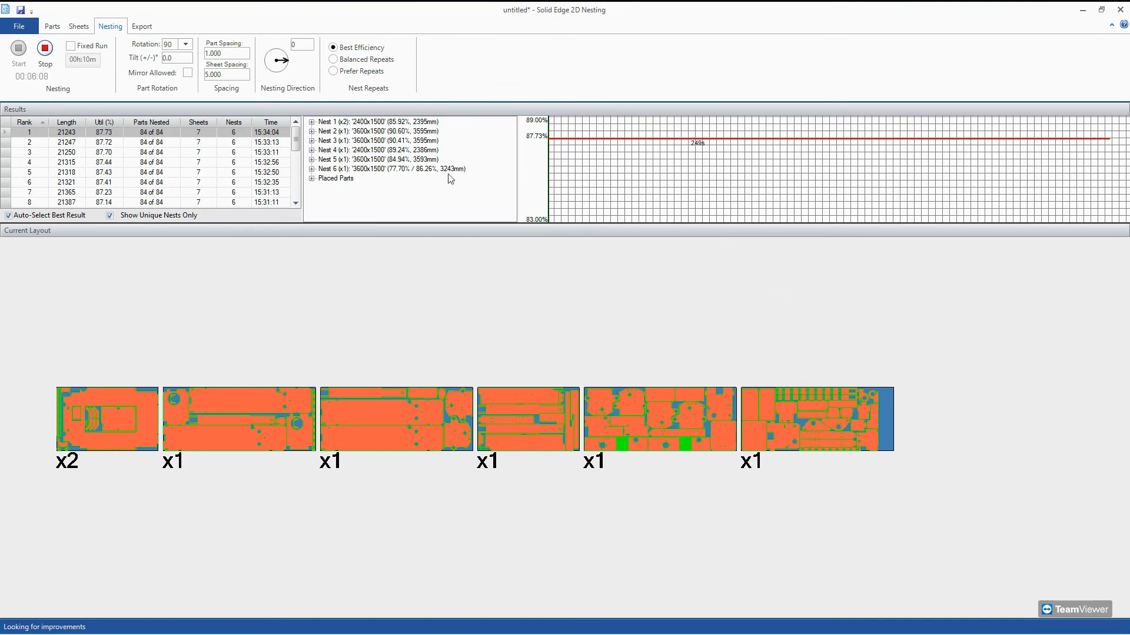
pyautogui.click(46, 51)
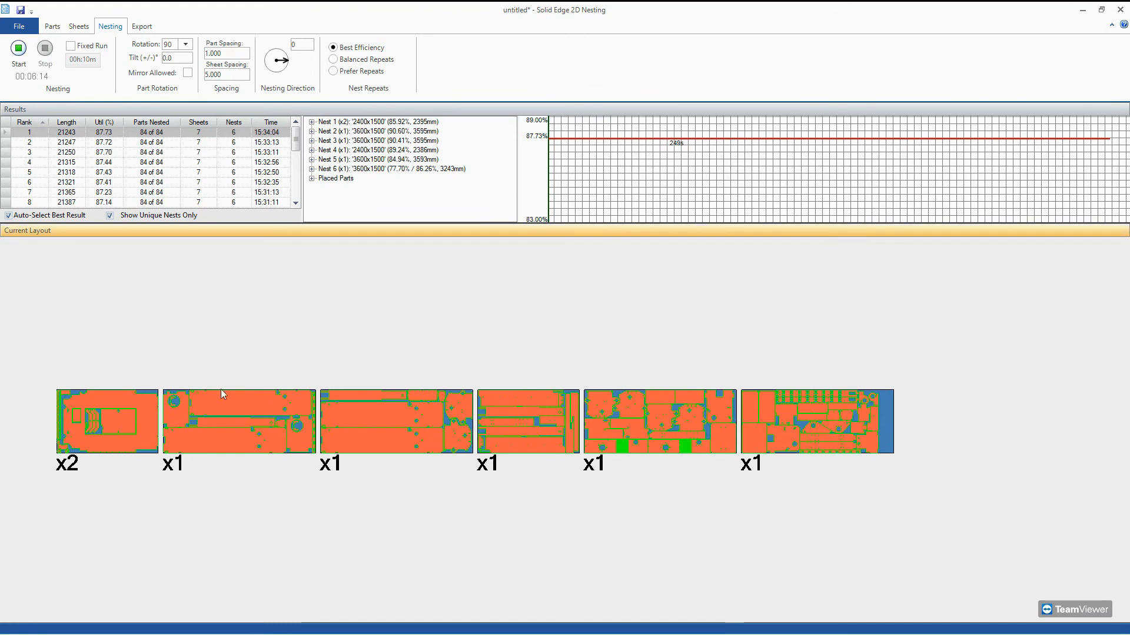
pyautogui.moveTo(656, 166); pyautogui.dragTo(619, 193)
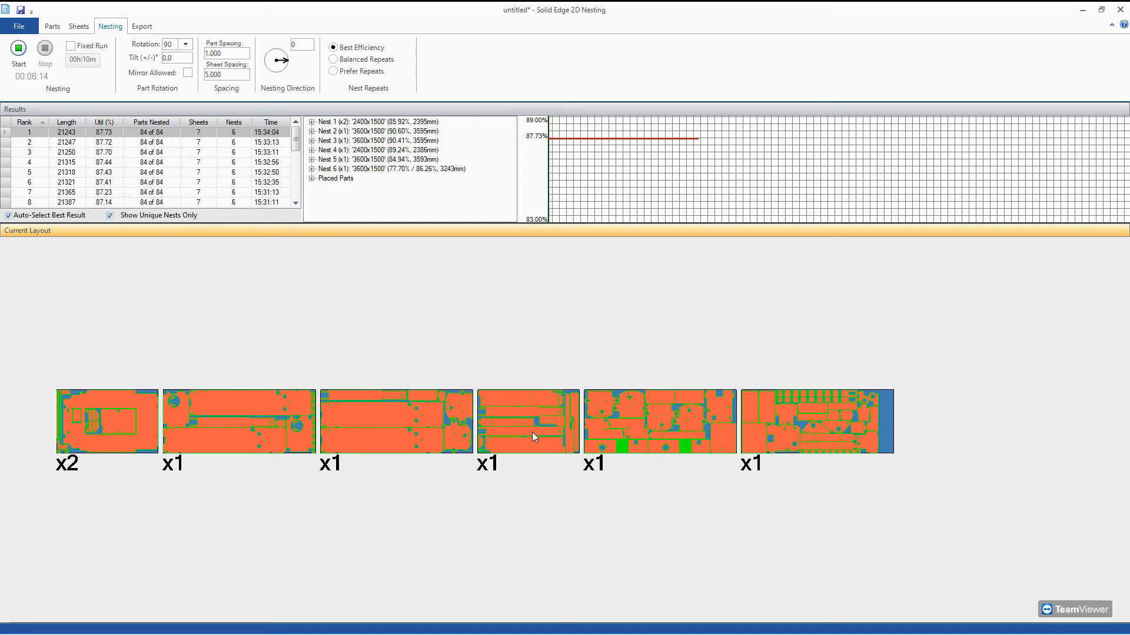
pyautogui.click(619, 179)
pyautogui.click(791, 404)
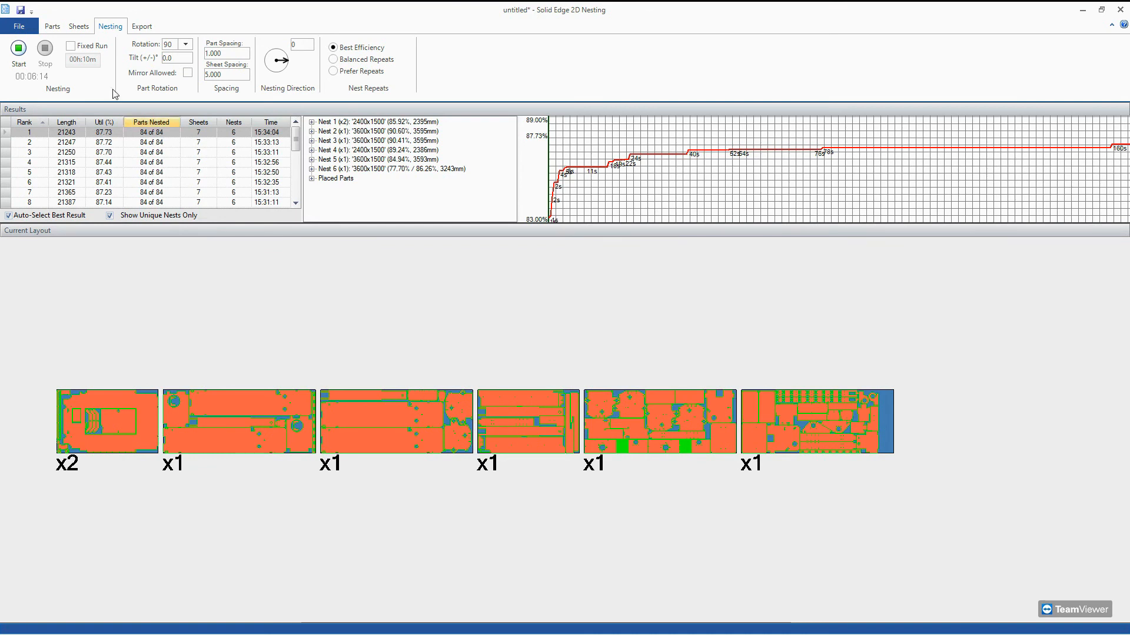
# Compare the sheet layouts of the higher-ranked nesting results, such as ranks 1, 3, 5 and 6.
pyautogui.click(142, 27)
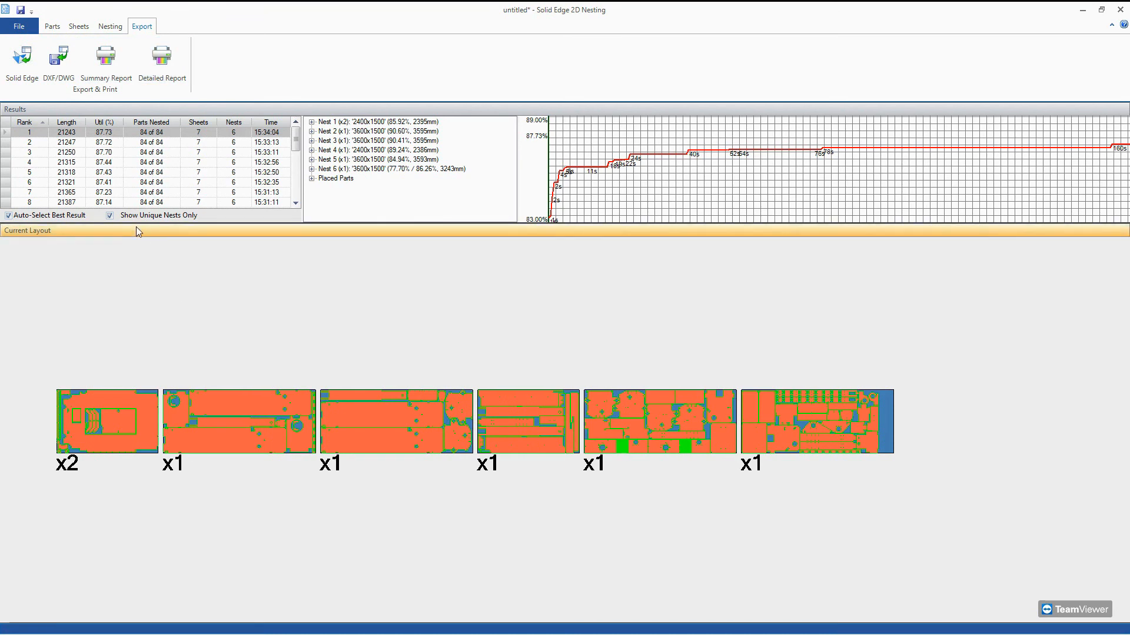
pyautogui.click(29, 157)
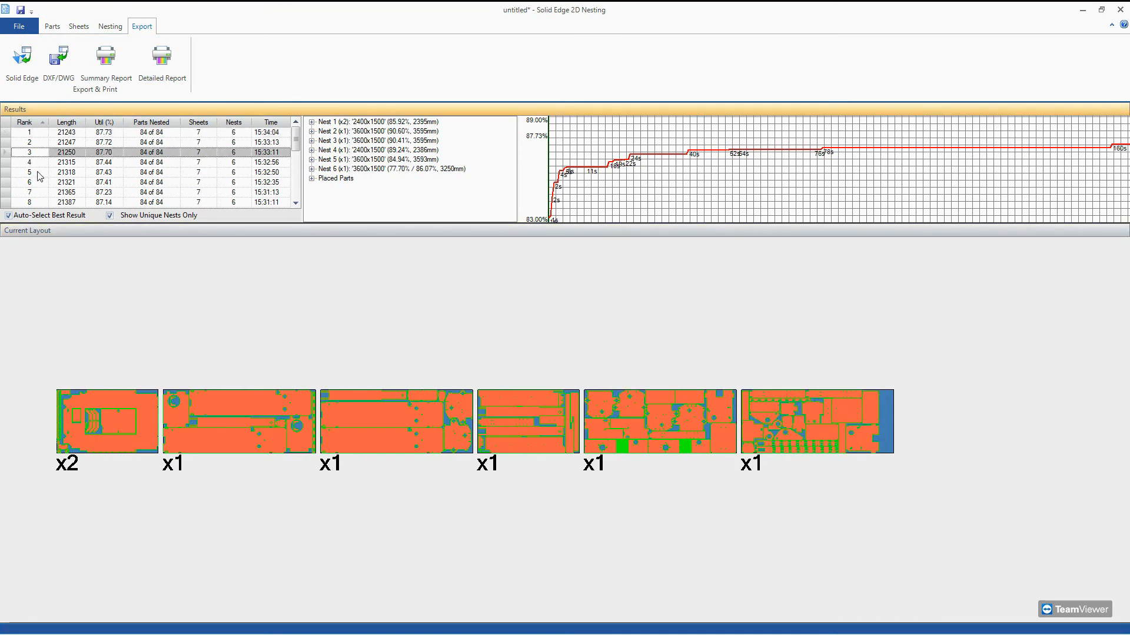
pyautogui.click(38, 172)
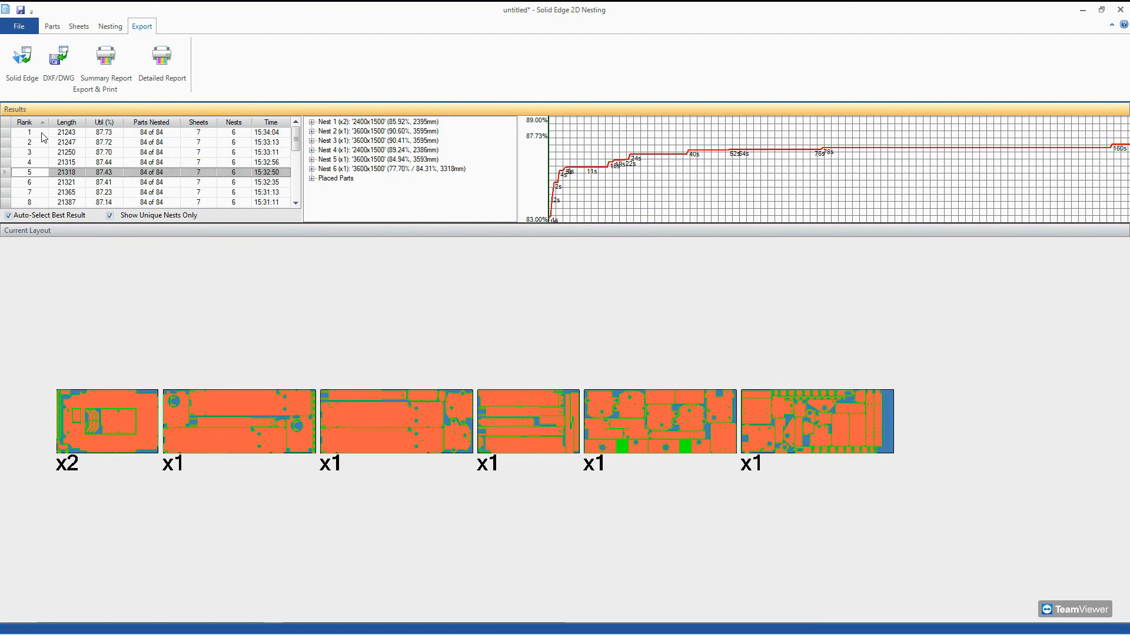
pyautogui.click(38, 134)
pyautogui.click(50, 153)
pyautogui.click(56, 184)
pyautogui.scroll(-2, 57, 184)
pyautogui.click(56, 184)
pyautogui.scroll(-3, 58, 187)
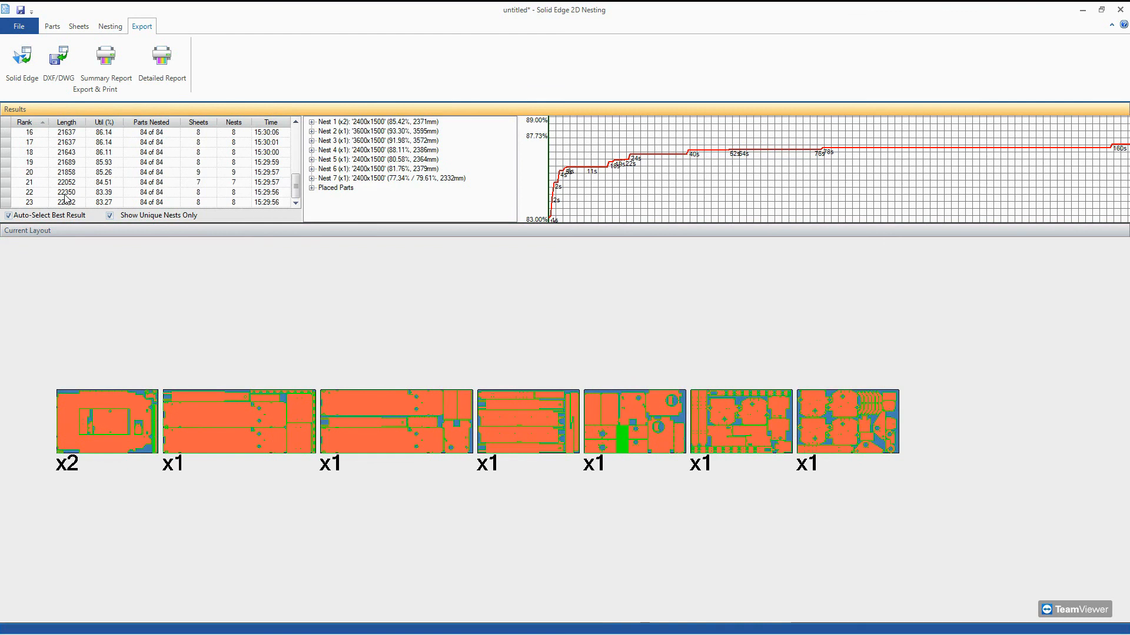
# Compare the layouts of the low-ranked nesting results 22, 20, 17 and 23, and return to the rank 1 result.
pyautogui.click(66, 194)
pyautogui.click(59, 172)
pyautogui.click(59, 142)
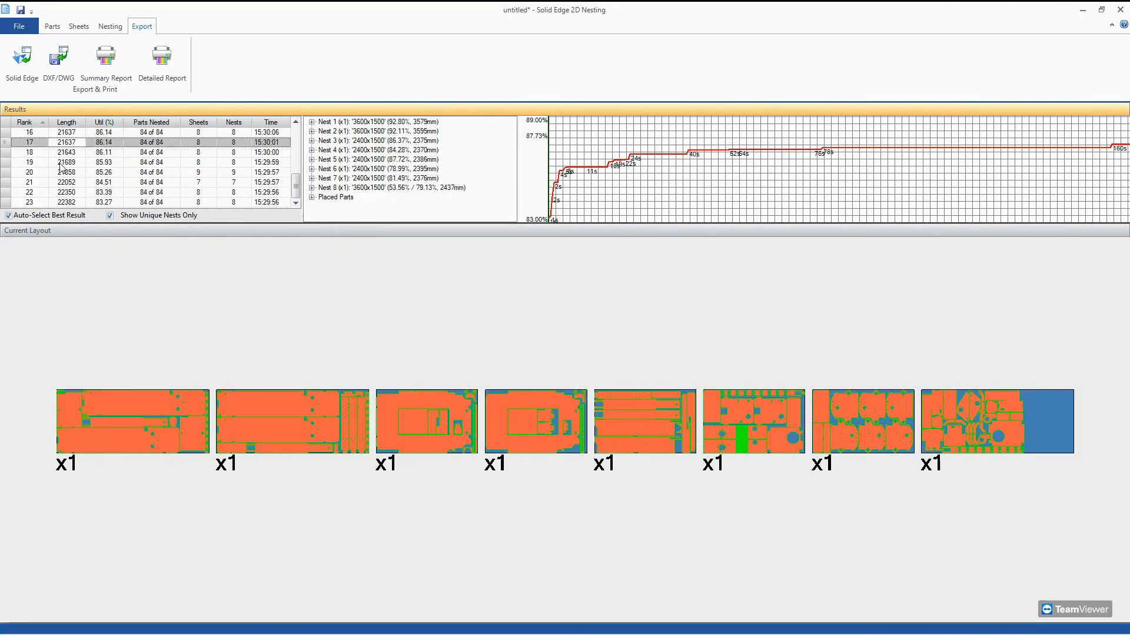
pyautogui.click(64, 202)
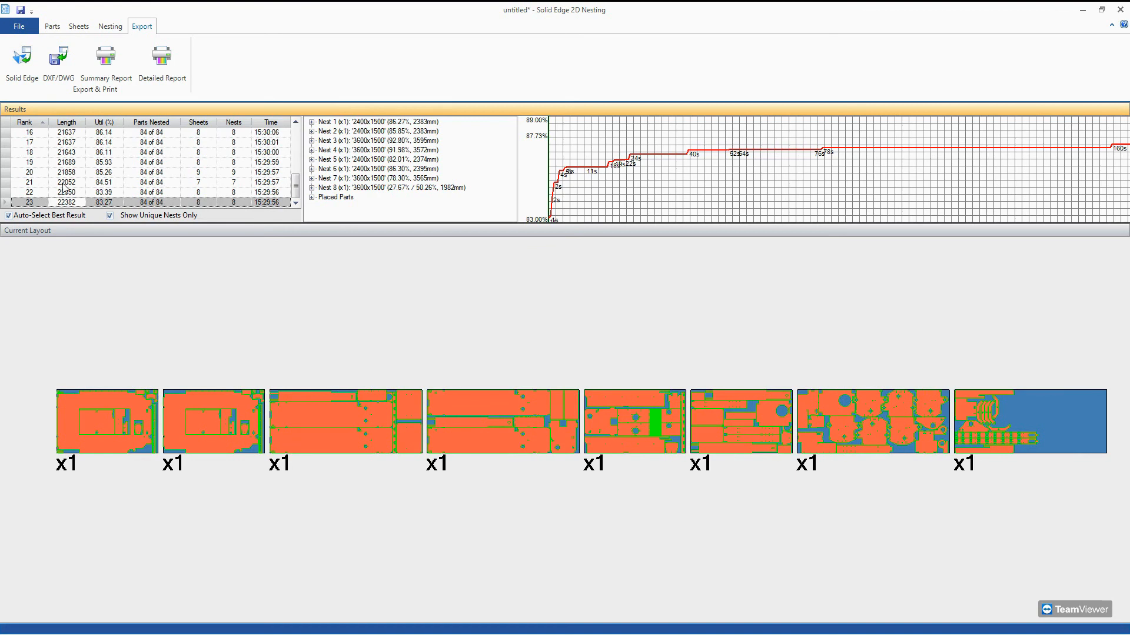
pyautogui.scroll(5, 51, 192)
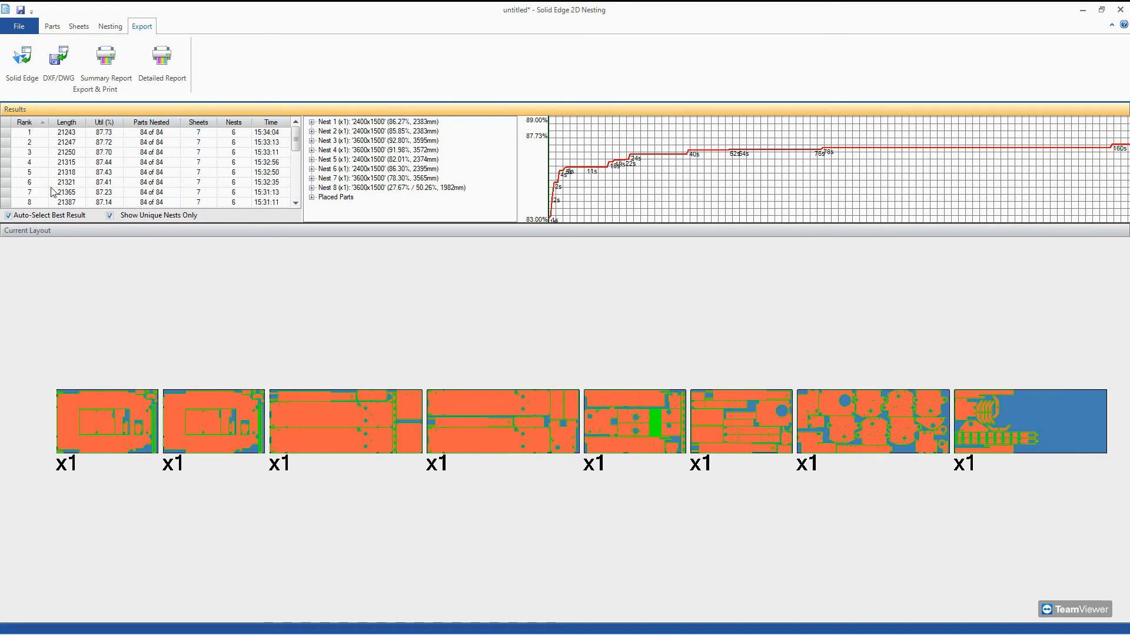
pyautogui.click(59, 133)
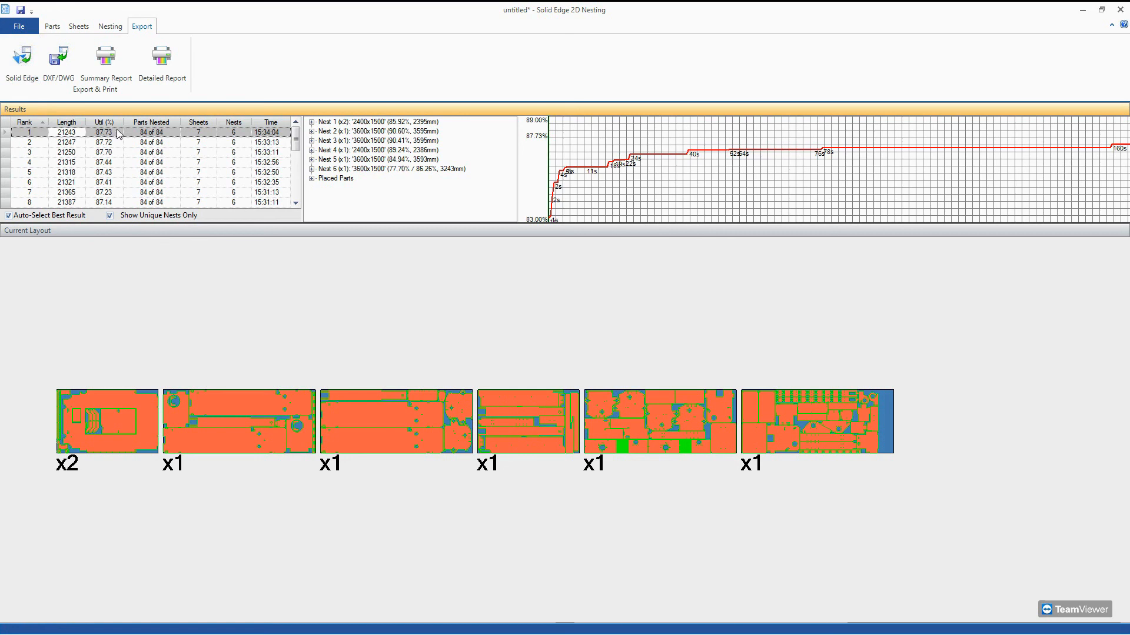
pyautogui.scroll(-5, 150, 167)
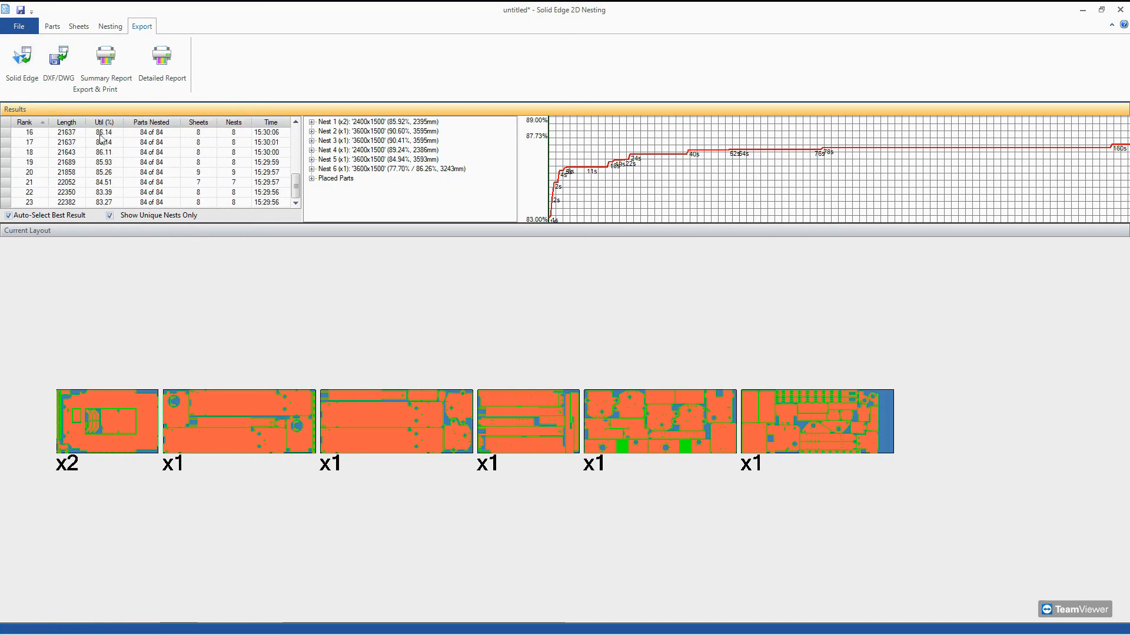
pyautogui.scroll(5, 112, 175)
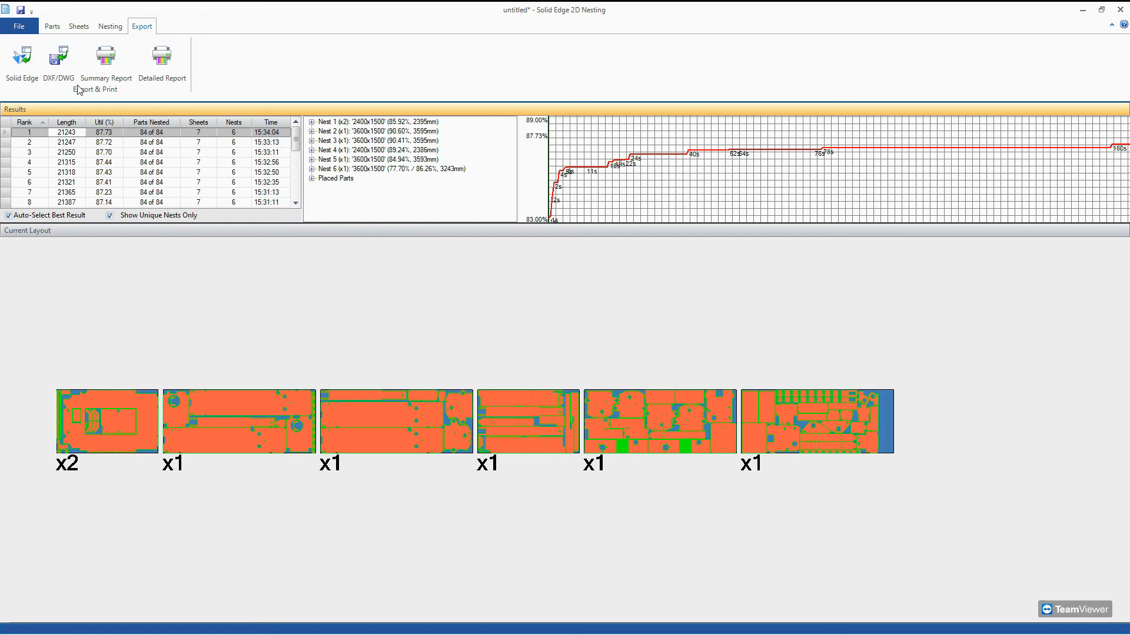
# Review the DXF/DWG export options and the available DXF versions for the nest, and close them without exporting.
pyautogui.click(59, 64)
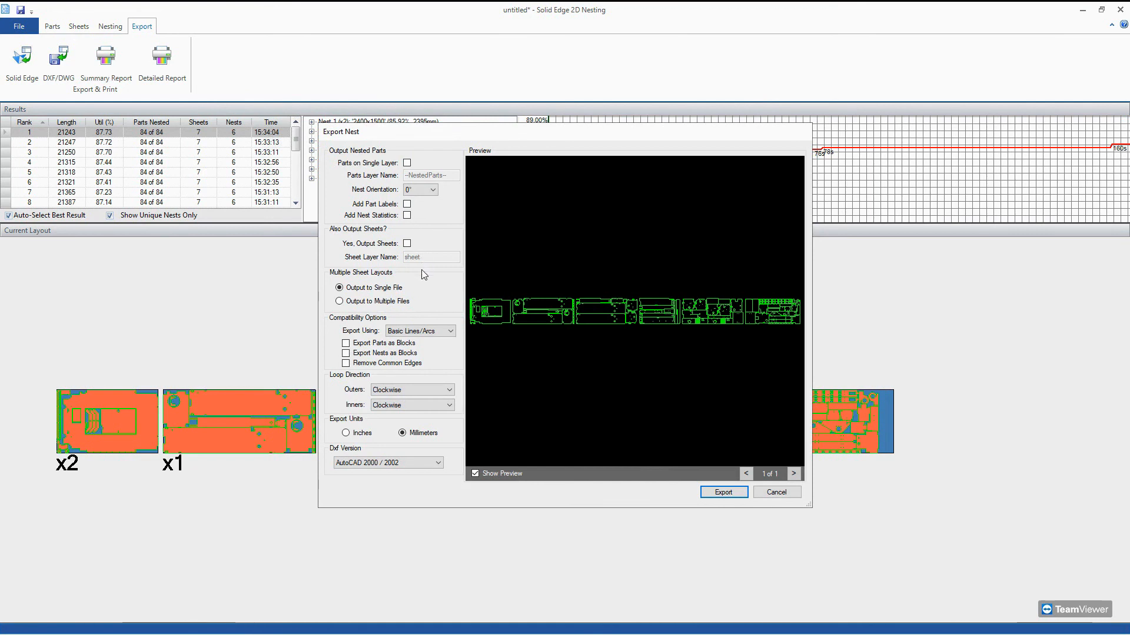
pyautogui.click(395, 464)
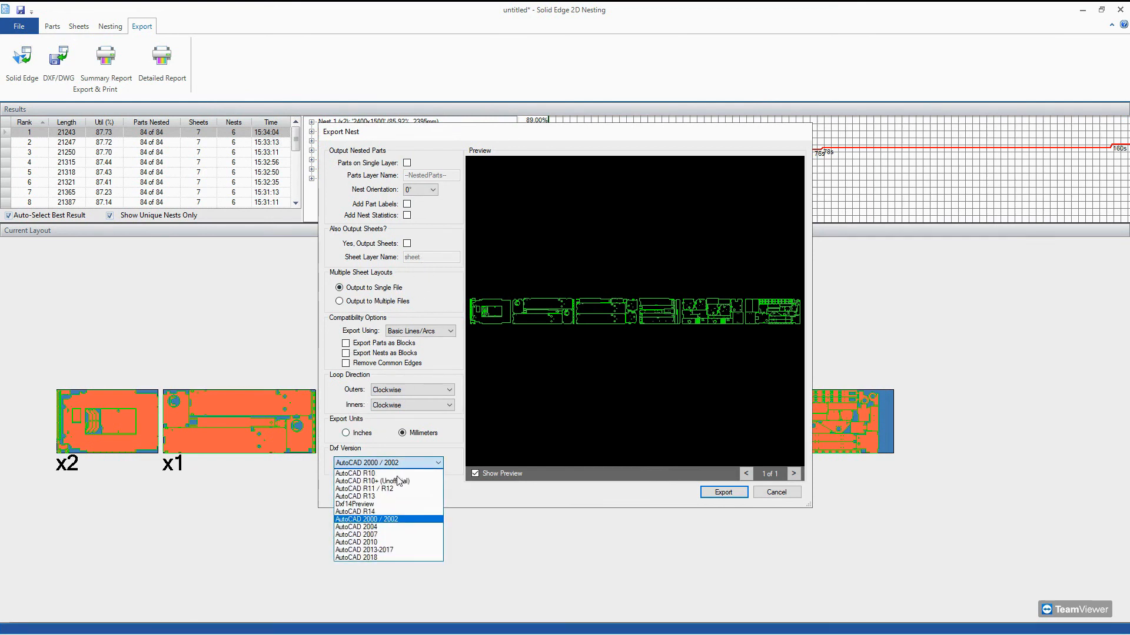
pyautogui.click(494, 494)
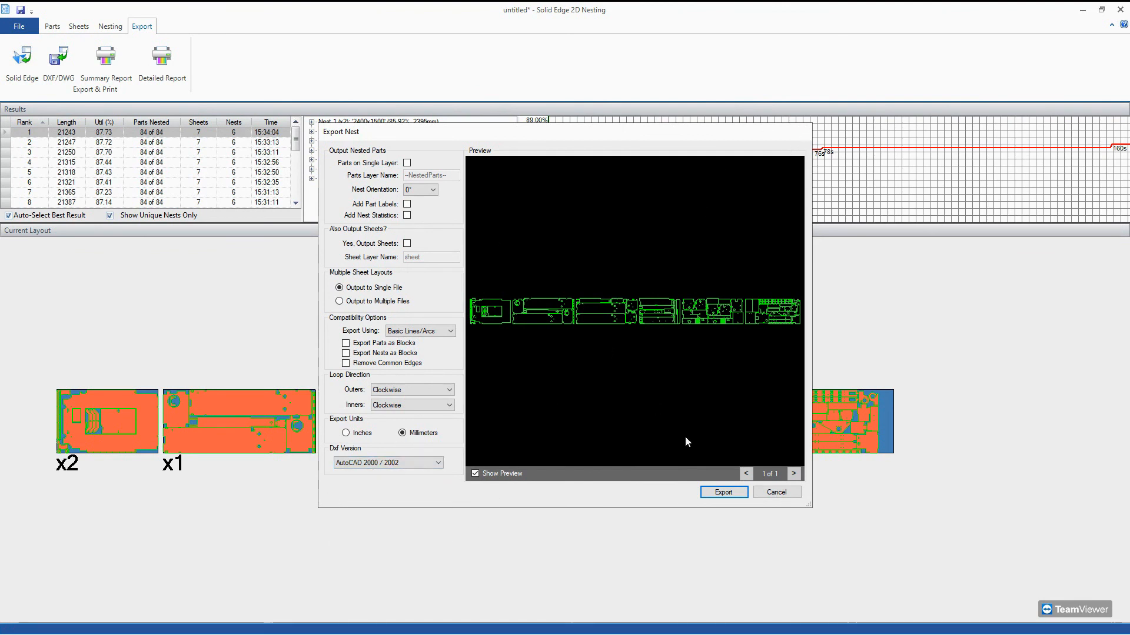
pyautogui.click(776, 492)
# Export the rank 1 nest to Solid Edge as "solid edge nest", in a single file with millimeters and the AutoCAD 2000 / 2002 version.
pyautogui.click(37, 60)
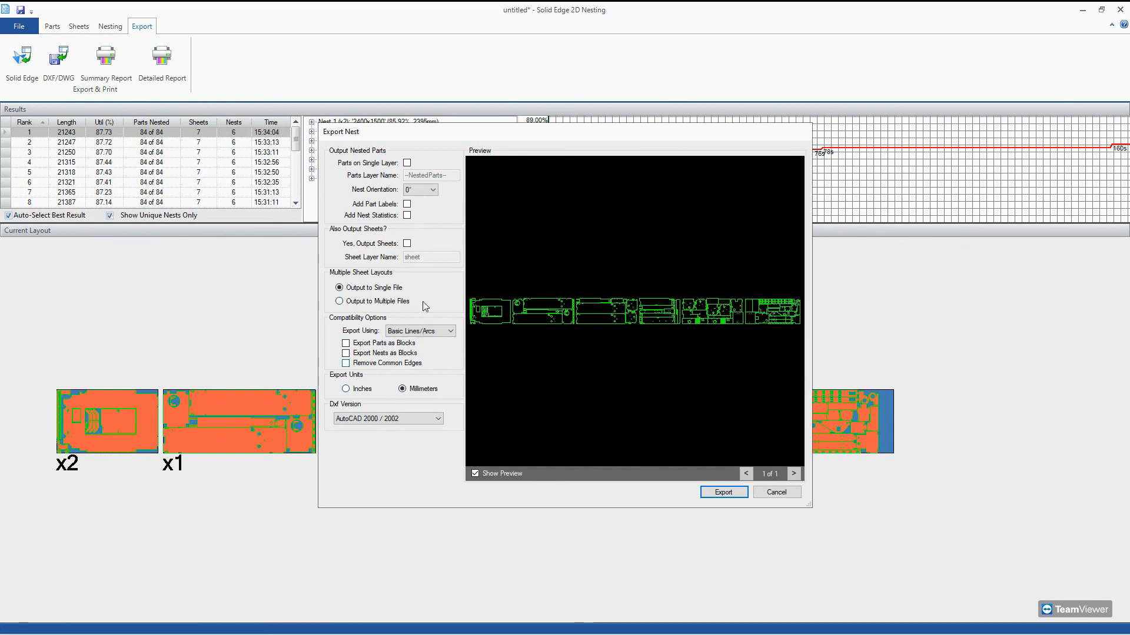
pyautogui.click(377, 422)
pyautogui.click(378, 421)
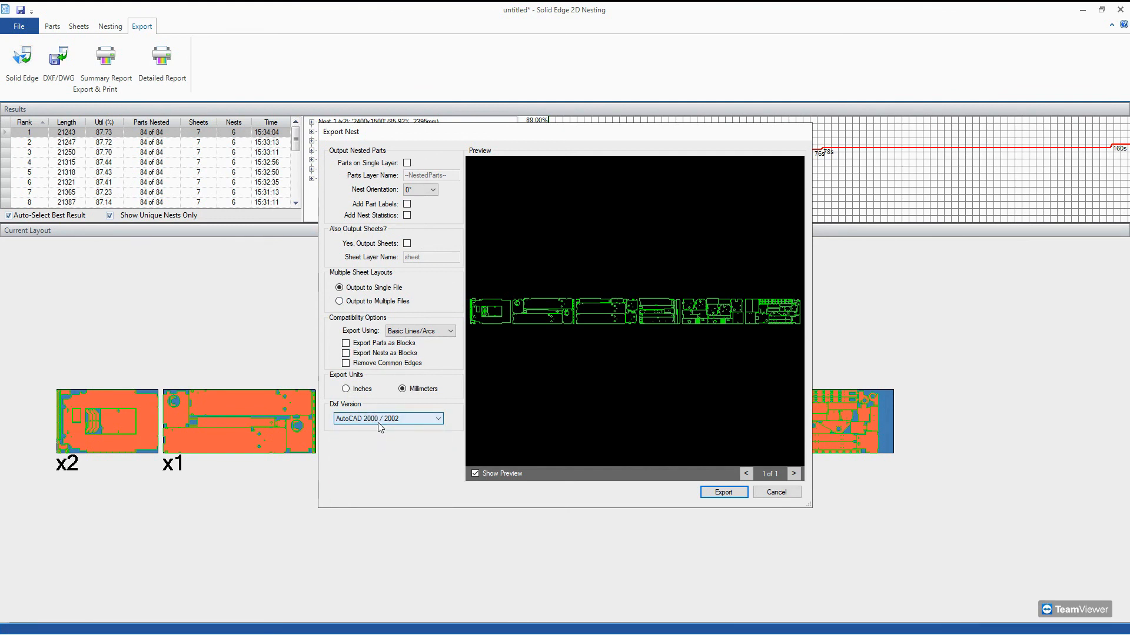
pyautogui.click(723, 492)
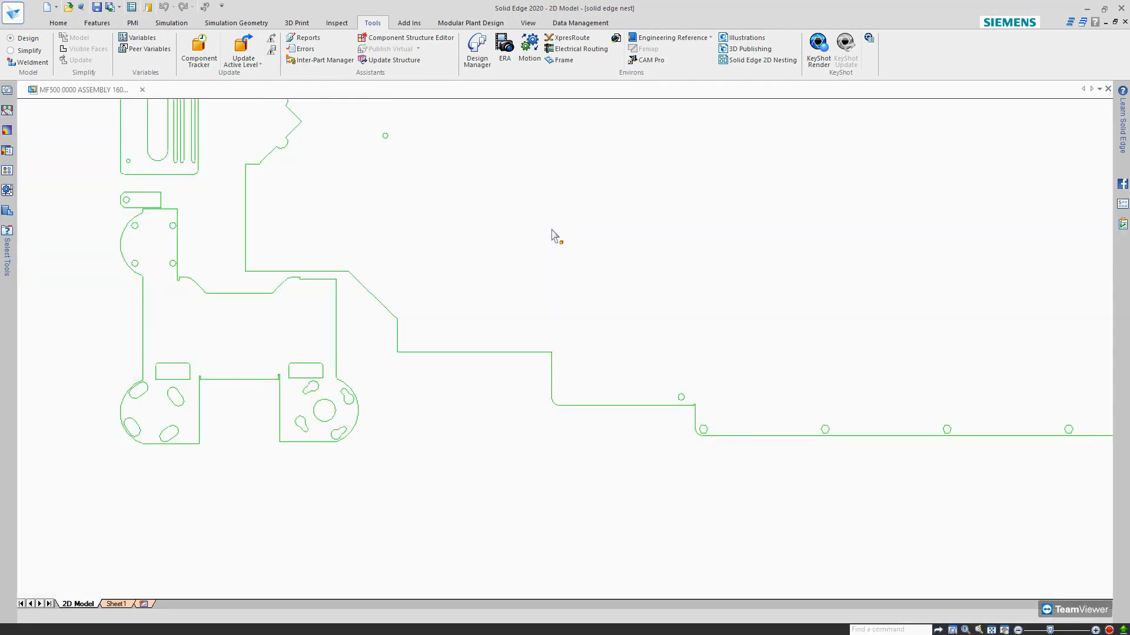
# Examine the exported nest layouts across the Solid Edge 2D model and switch back to Solid Edge 2D Nesting.
pyautogui.scroll(-8, 500, 421)
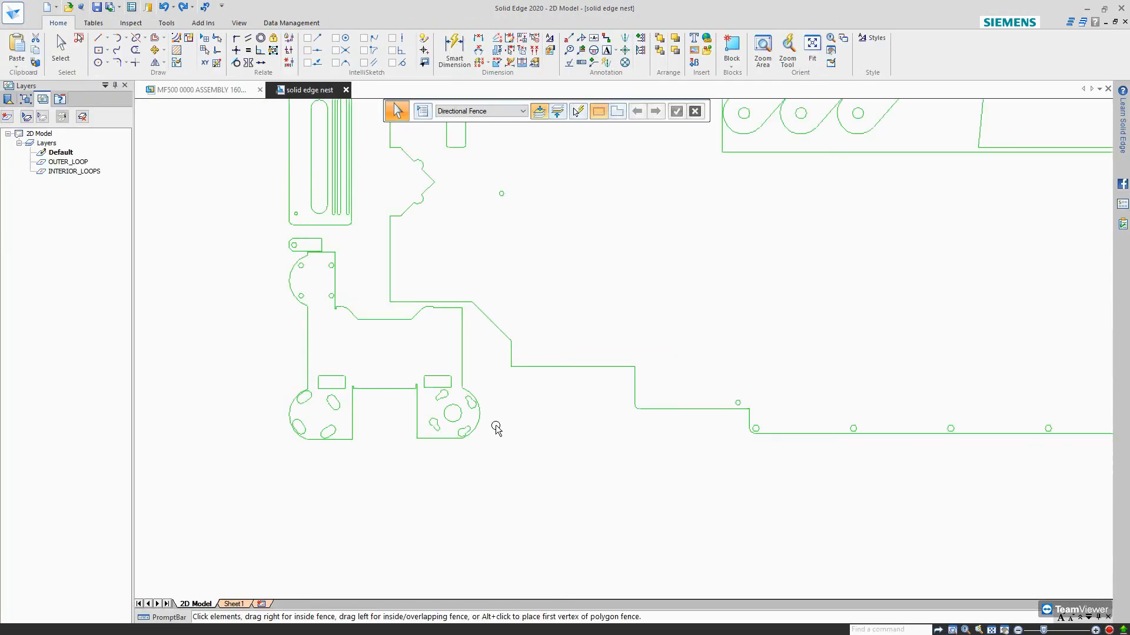
pyautogui.scroll(-5, 500, 412)
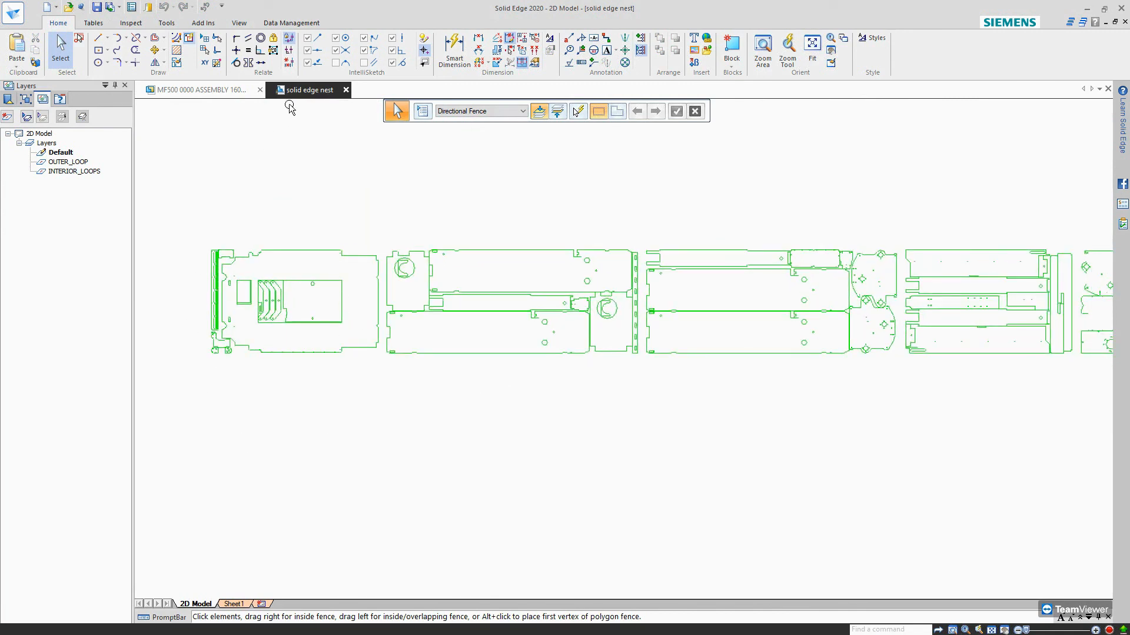
pyautogui.scroll(-4, 434, 403)
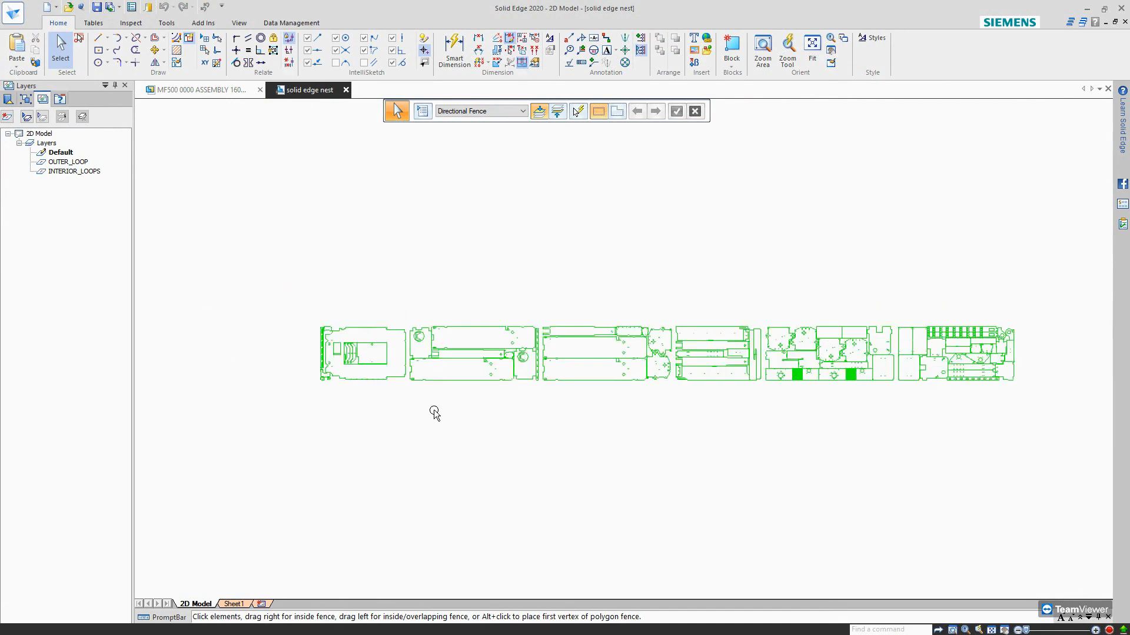
pyautogui.scroll(-6, 819, 368)
pyautogui.scroll(8, 819, 368)
pyautogui.scroll(6, 747, 312)
pyautogui.scroll(-5, 746, 312)
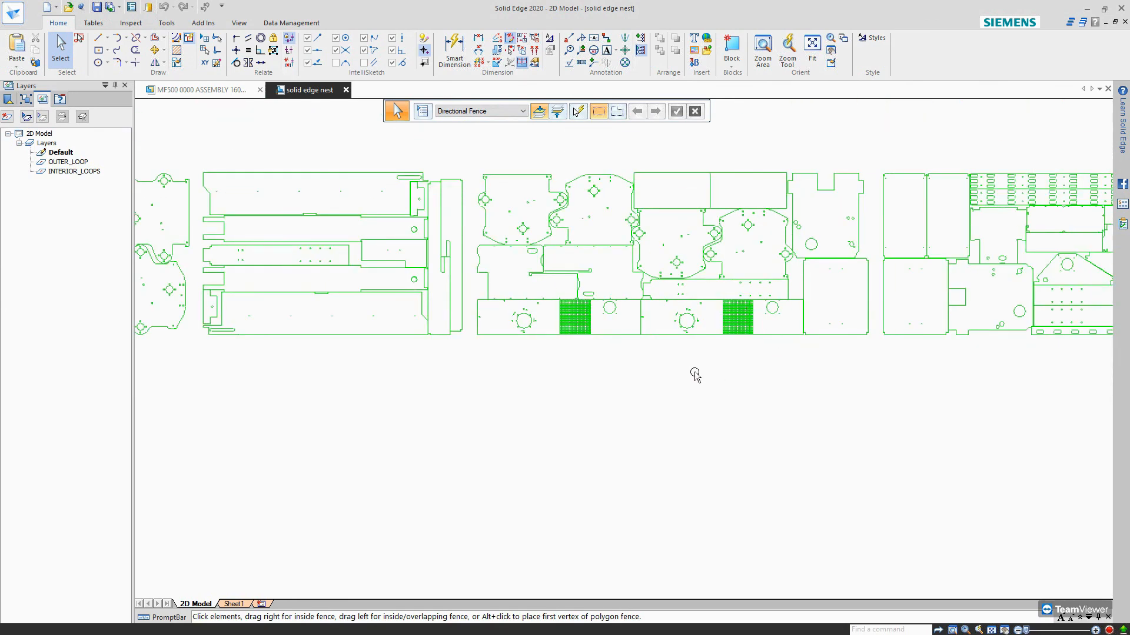
pyautogui.scroll(-3, 695, 375)
pyautogui.scroll(-1, 722, 355)
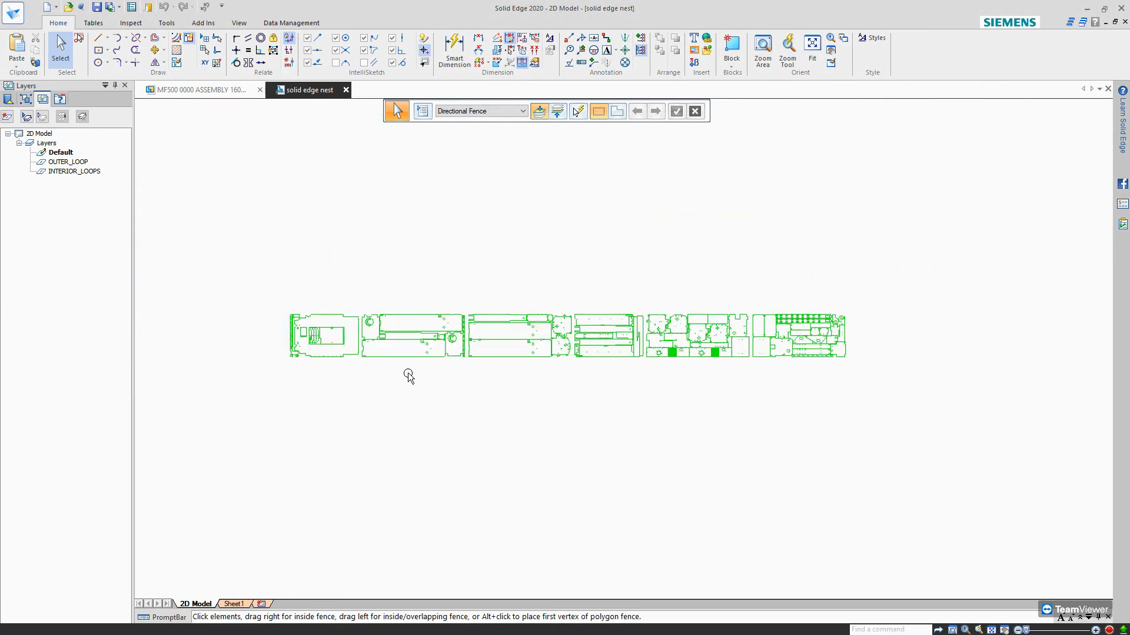
pyautogui.scroll(2, 408, 377)
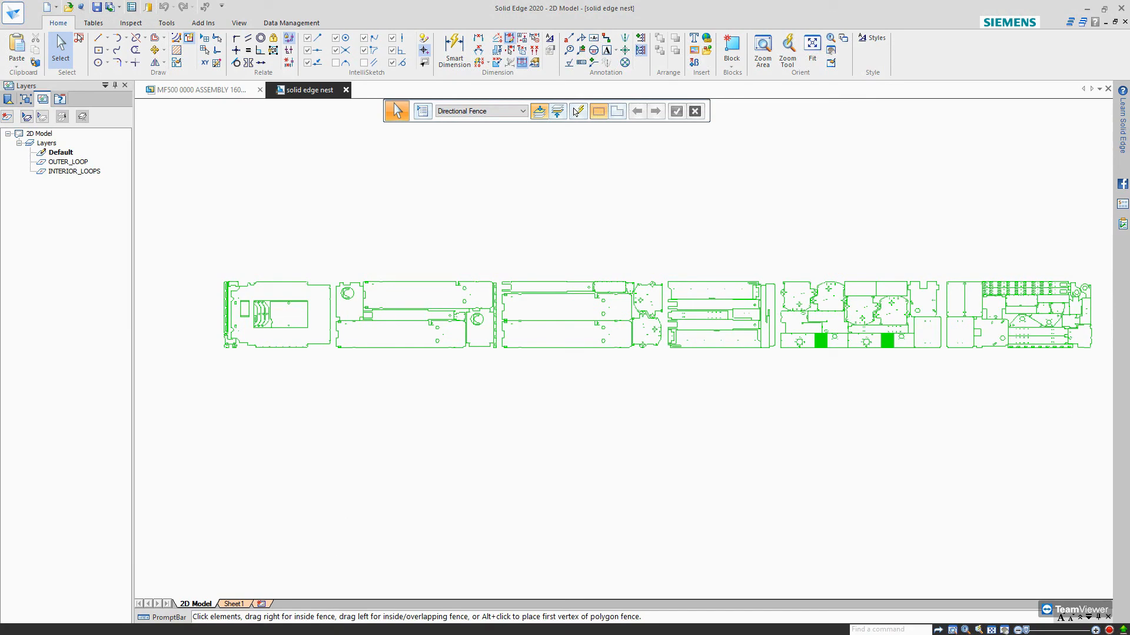
pyautogui.hotkey('alt', 'Tab')
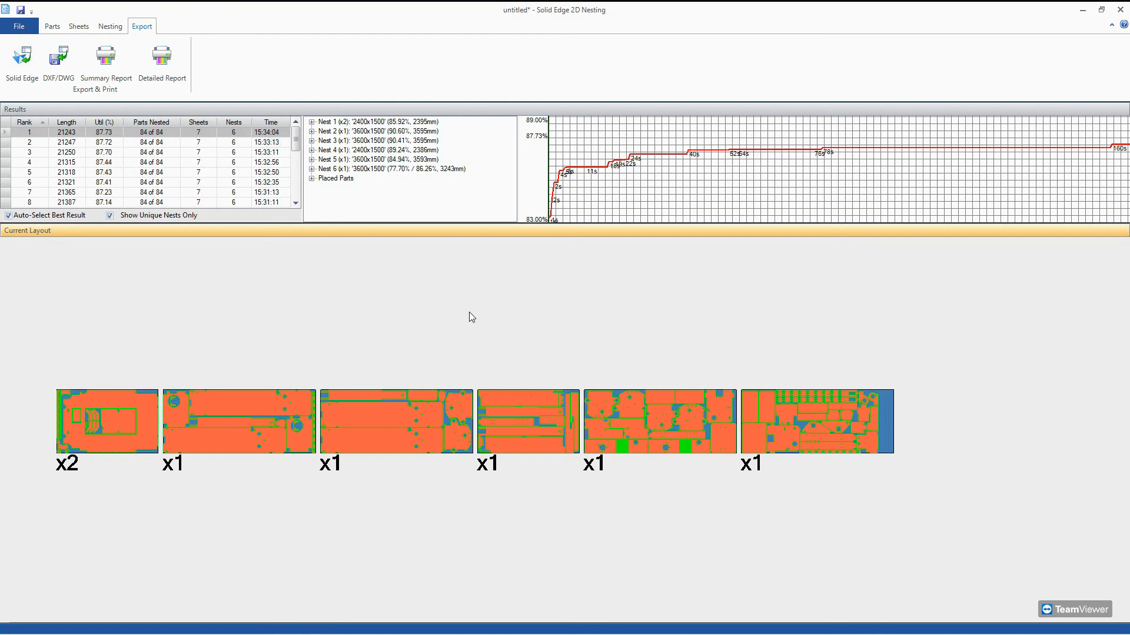
# Rotate part PSM_01_00285 in the parts list about 40° clockwise, using 10° increments.
pyautogui.click(52, 26)
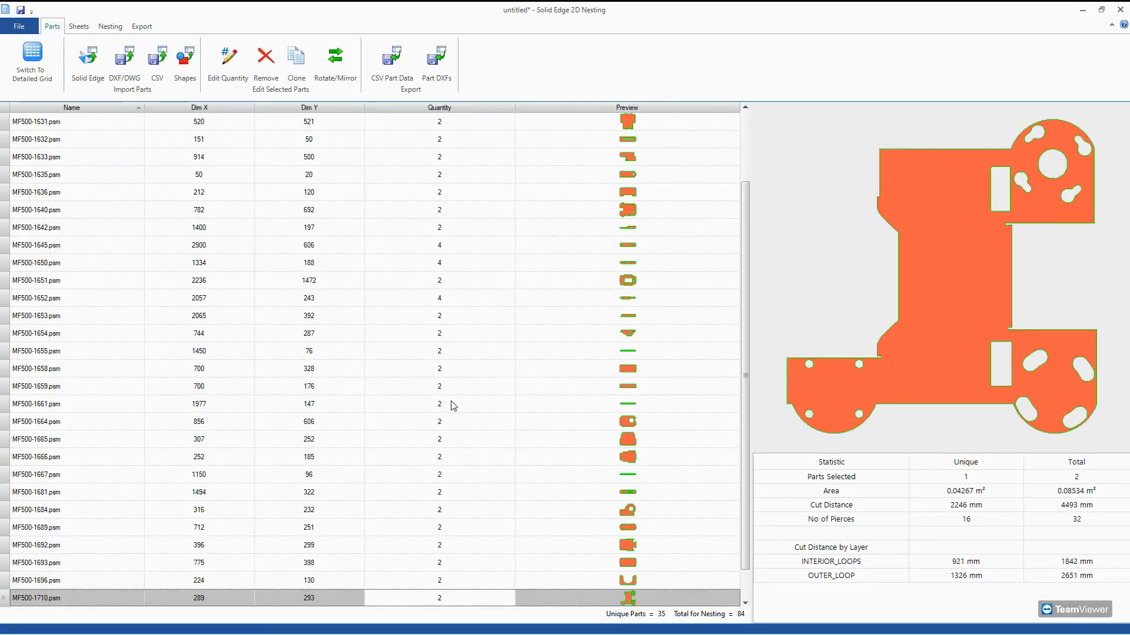
pyautogui.scroll(-1, 452, 406)
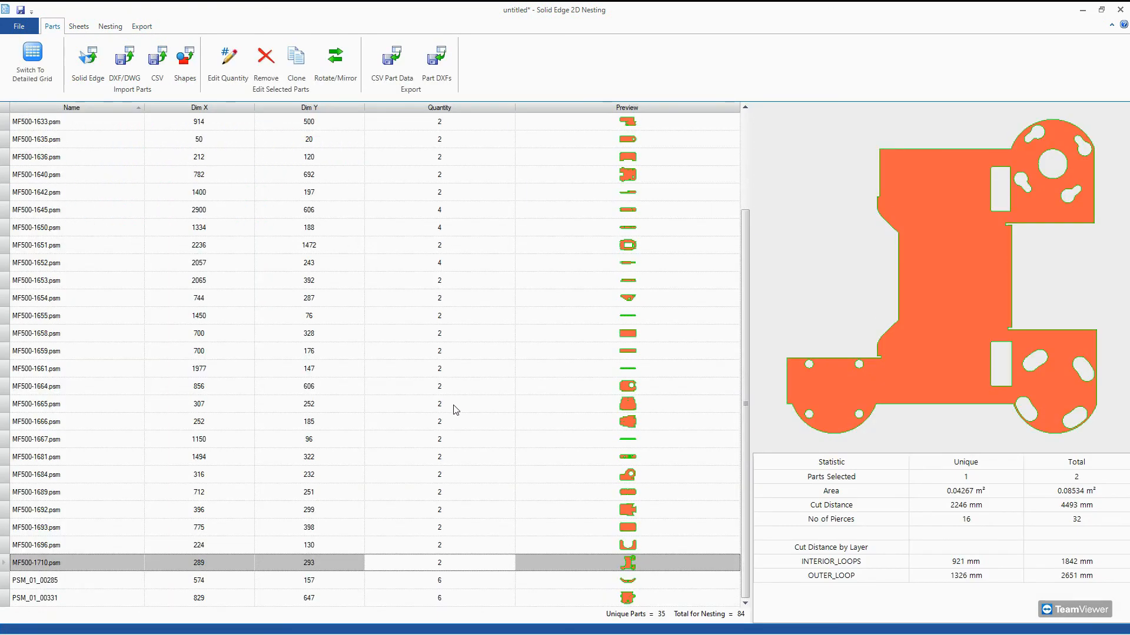
pyautogui.click(53, 582)
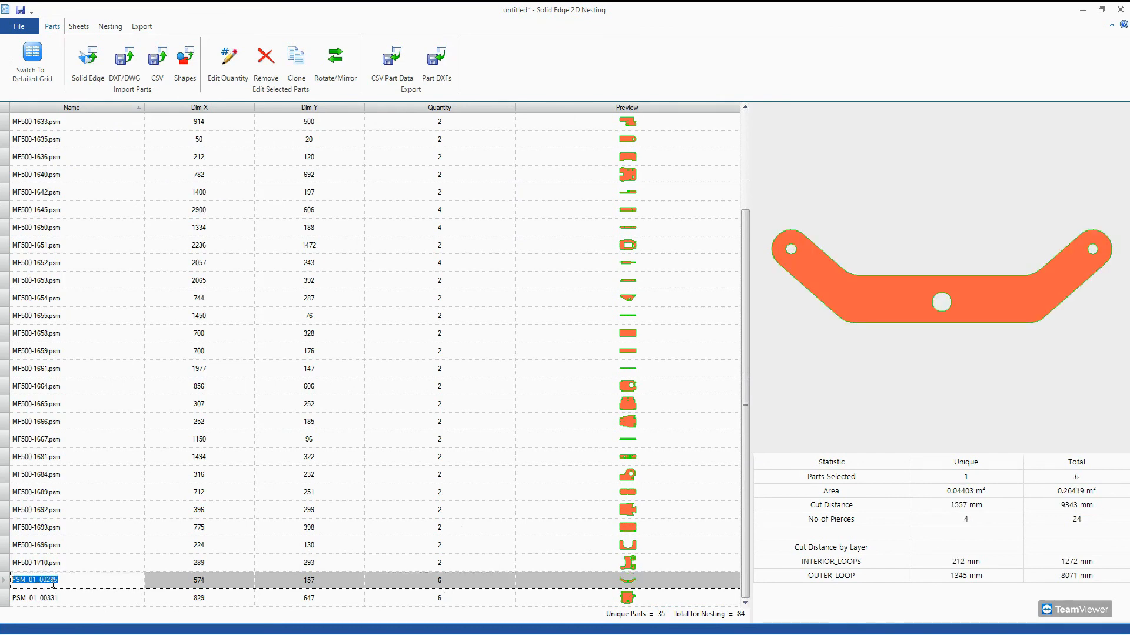
pyautogui.click(336, 61)
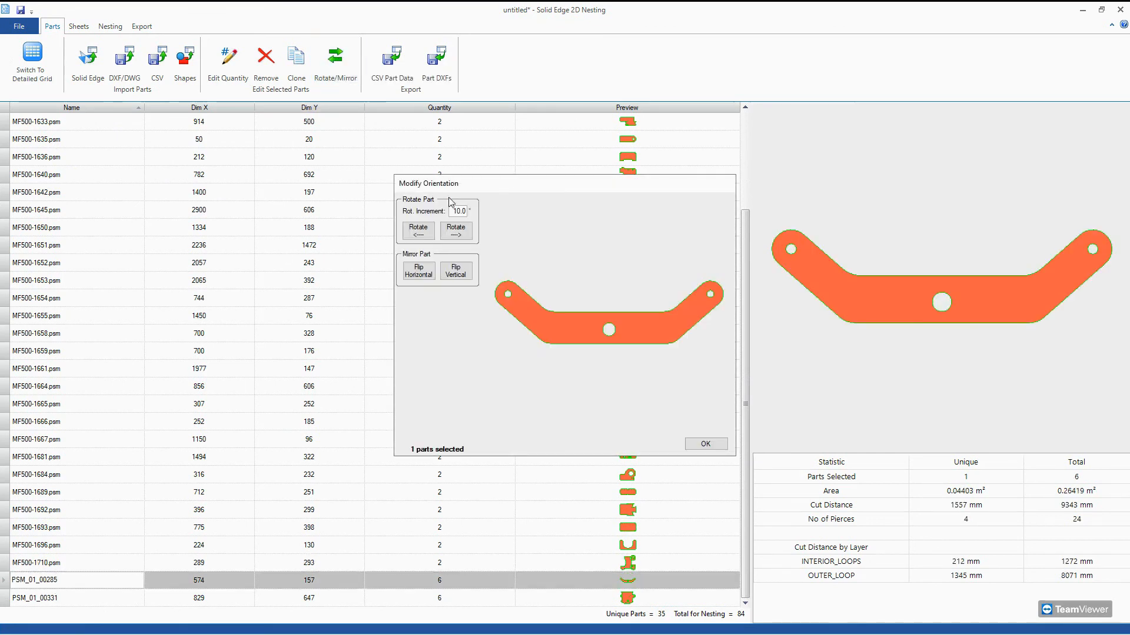
pyautogui.click(456, 230)
pyautogui.click(456, 231)
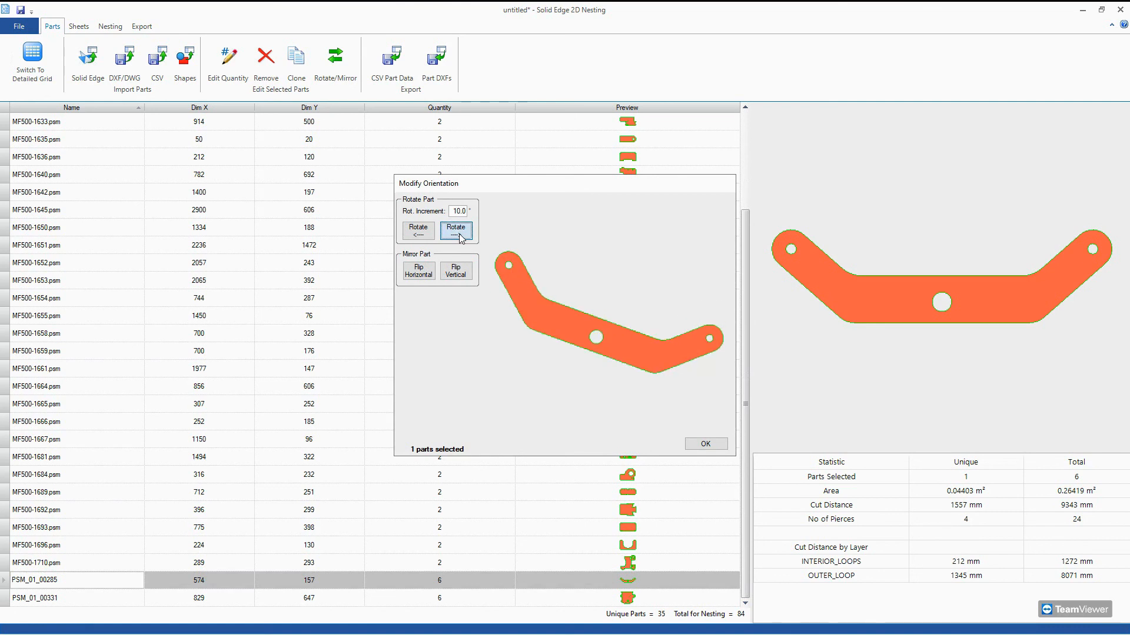
pyautogui.click(456, 230)
pyautogui.click(456, 230)
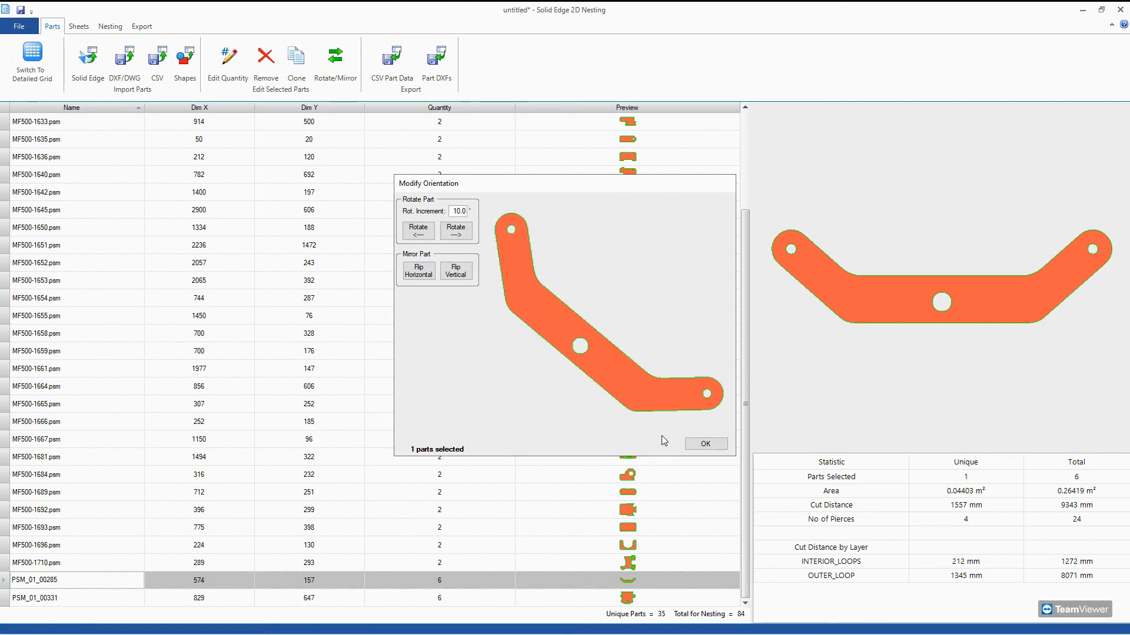
pyautogui.click(703, 445)
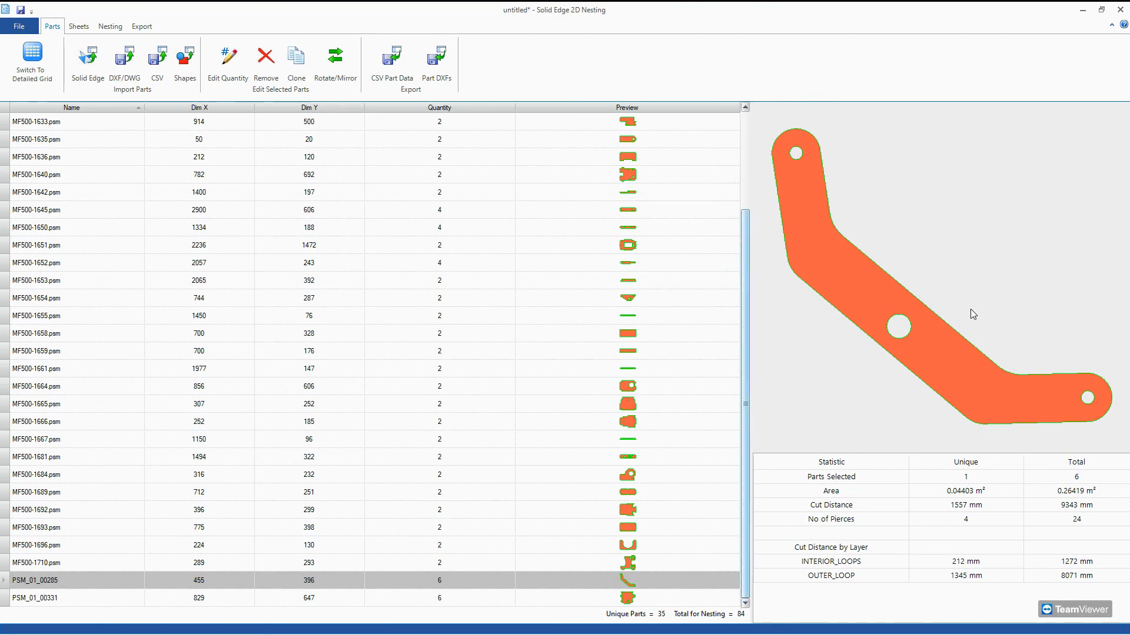
# Rotate part MF500-1654 in the parts list about 30° counterclockwise from its original orientation, using 10° increments.
pyautogui.scroll(3, 647, 453)
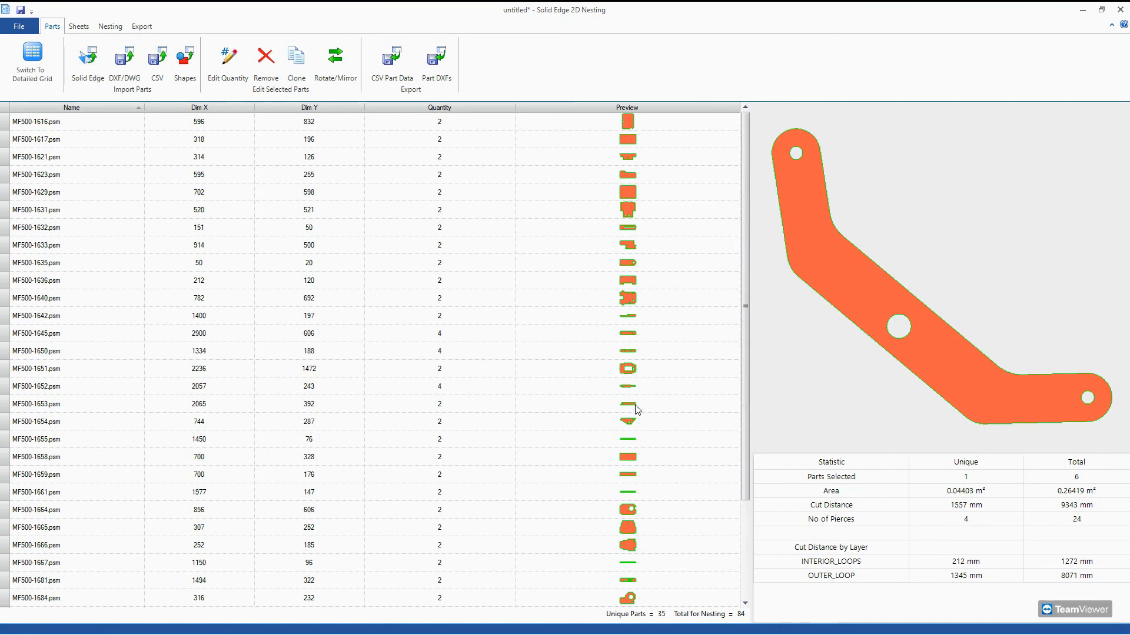
pyautogui.click(619, 421)
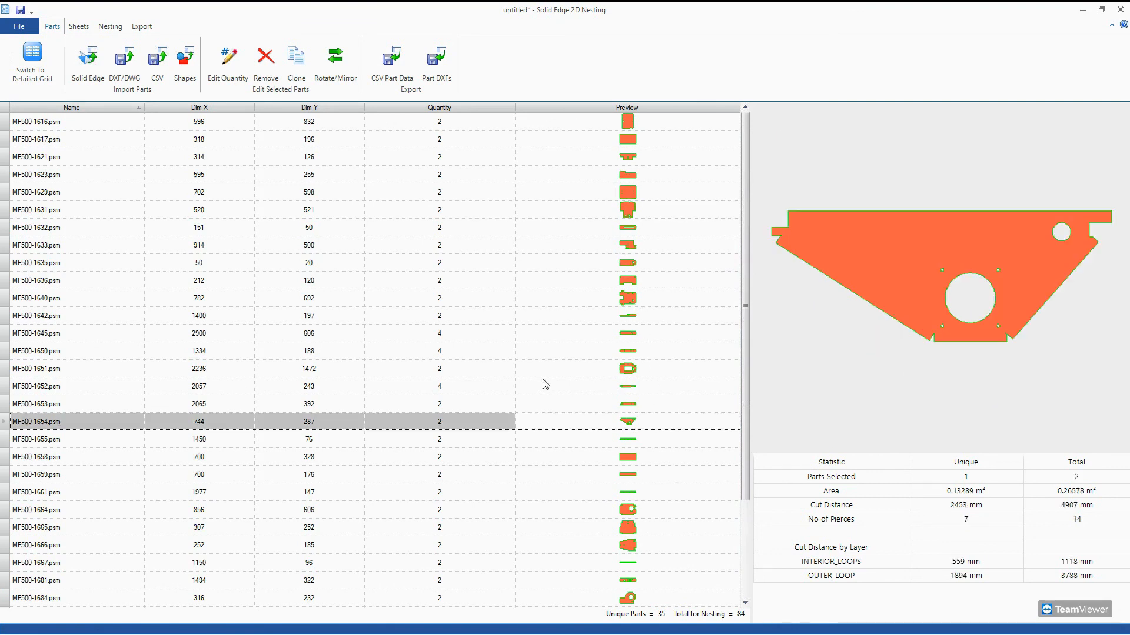
pyautogui.click(333, 58)
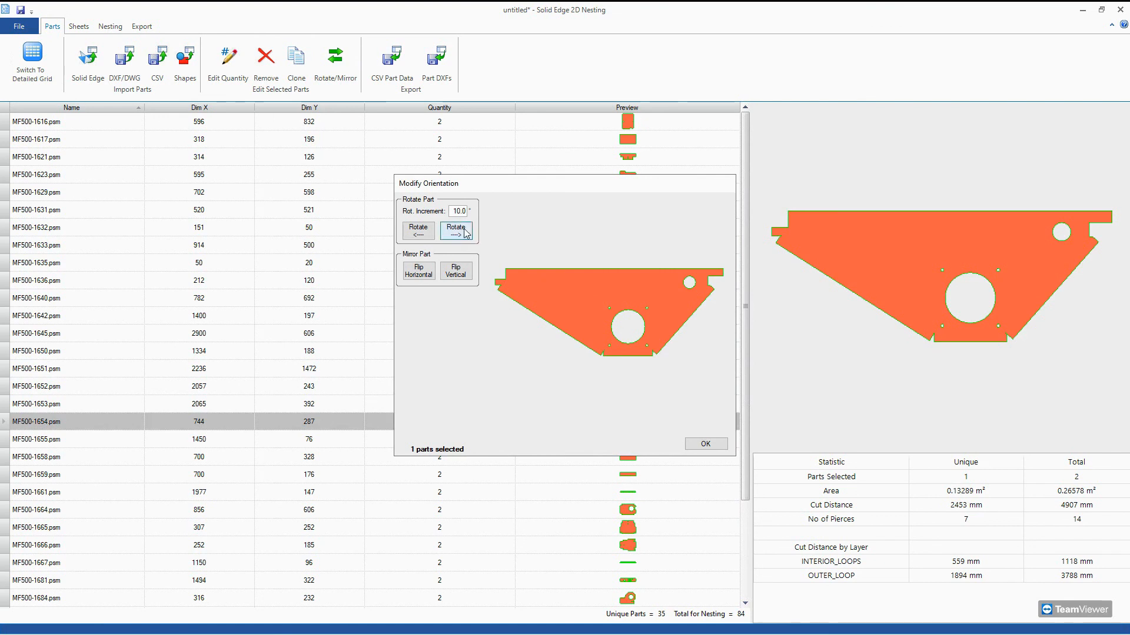
pyautogui.click(456, 231)
pyautogui.click(456, 231)
pyautogui.click(427, 230)
pyautogui.click(427, 230)
pyautogui.click(425, 230)
pyautogui.click(424, 230)
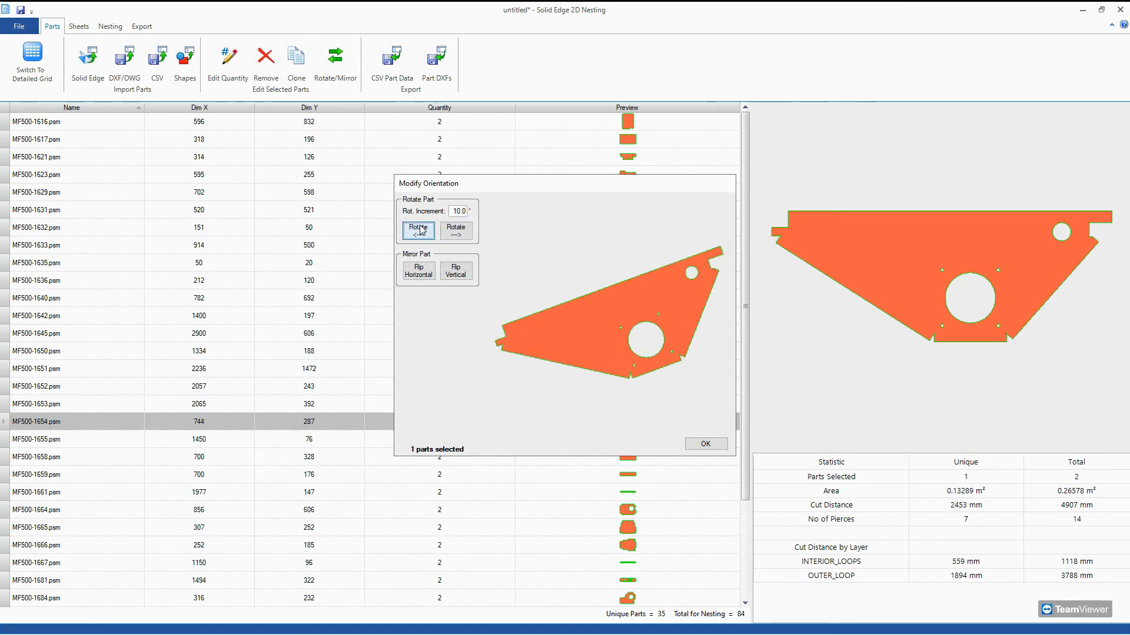
pyautogui.click(423, 230)
pyautogui.click(421, 229)
pyautogui.click(457, 231)
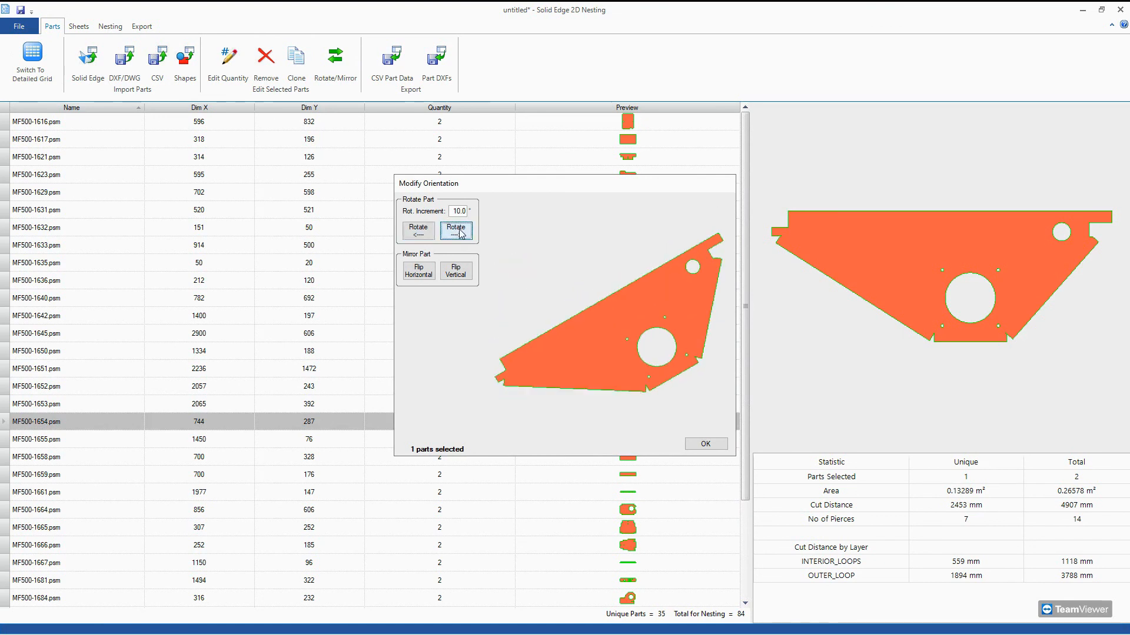
pyautogui.click(705, 443)
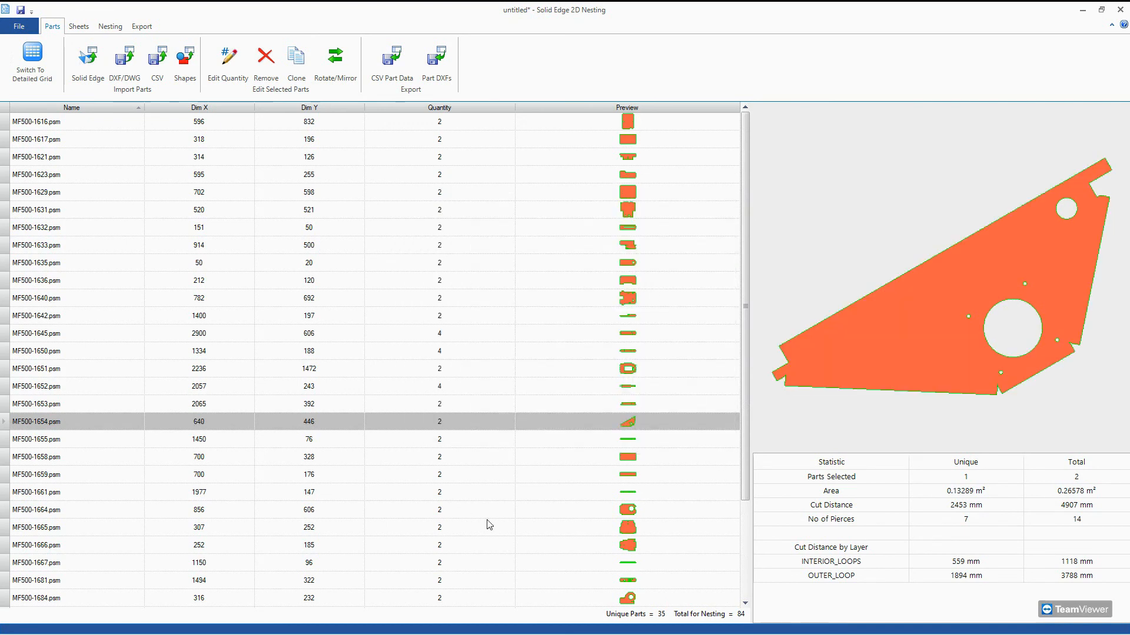